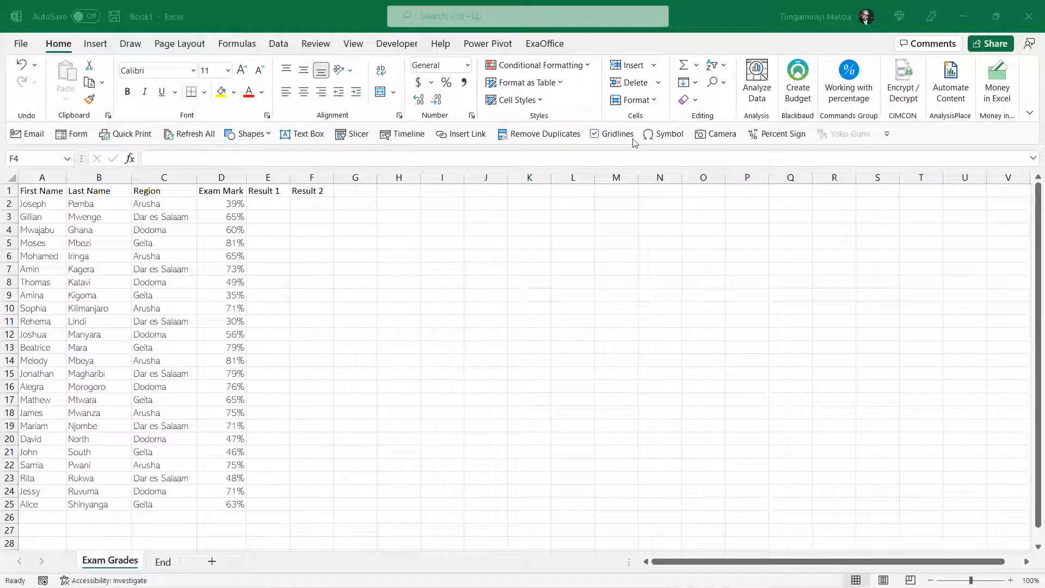
Enter the label "Pass Mark" in H1 and the value 50% in I1
click(390, 193)
text(Pas)
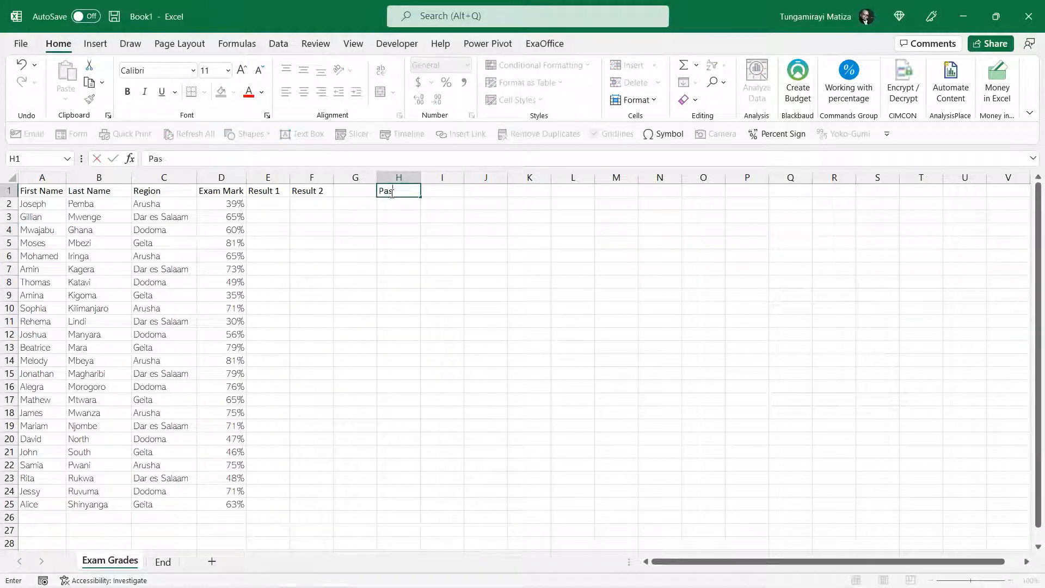
text(s Mark)
key(Tab)
text(50)
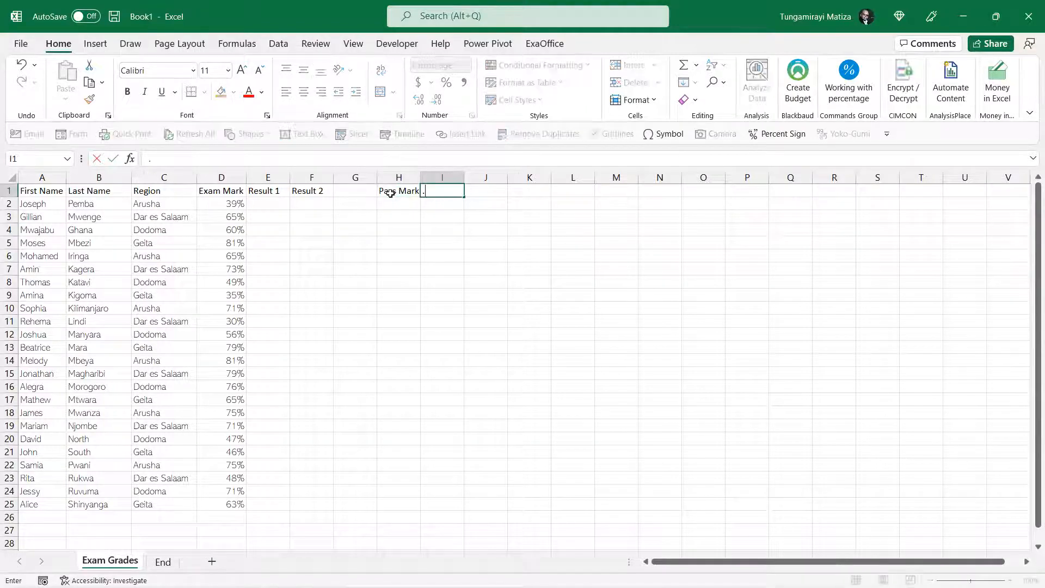
key(Return)
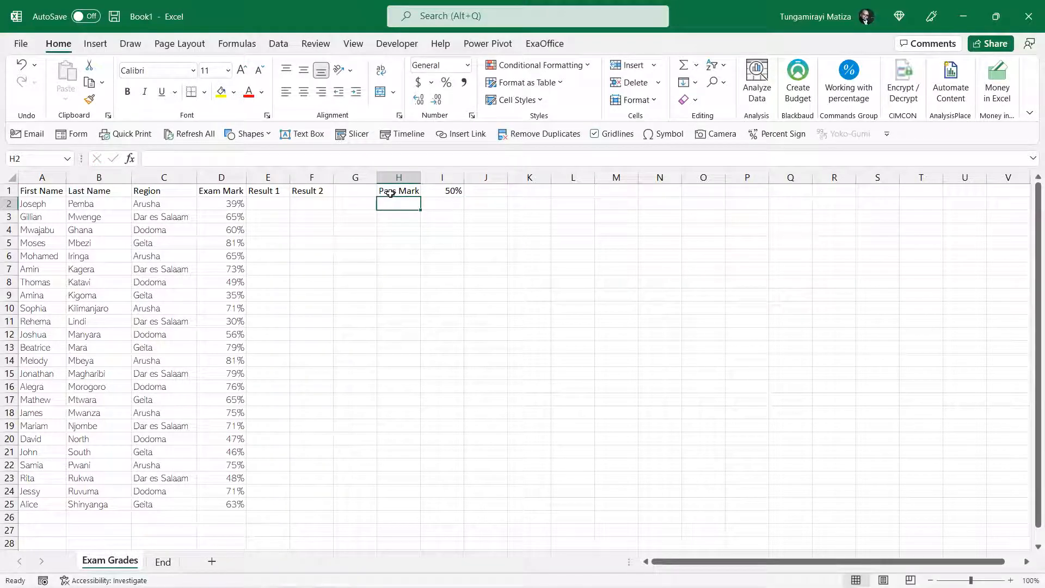
Begin an IF formula in E2 that tests whether the exam mark in D2 is at least the pass mark, D2>=I1
click(272, 200)
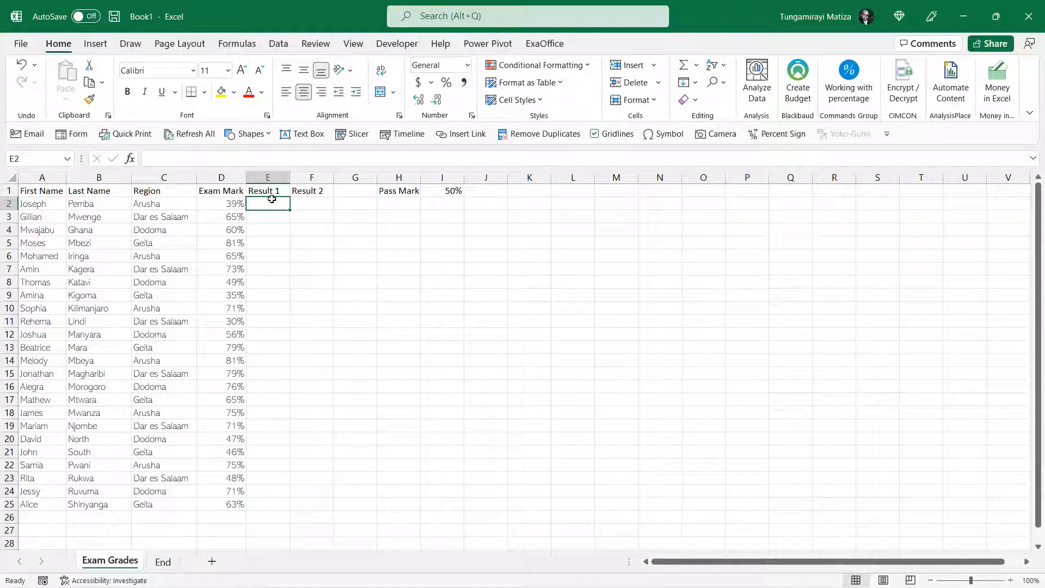
text(=i)
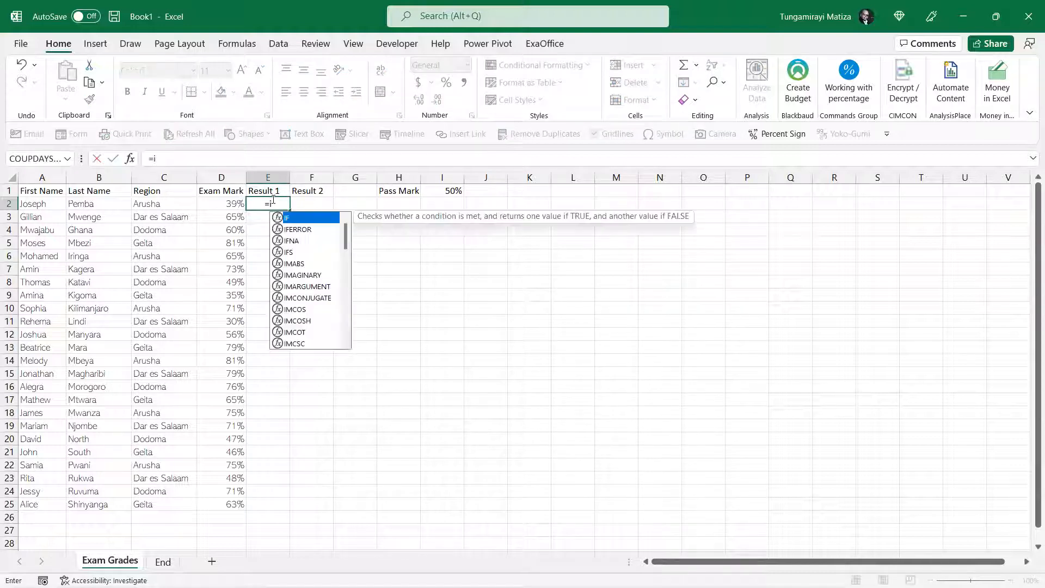
text(f)
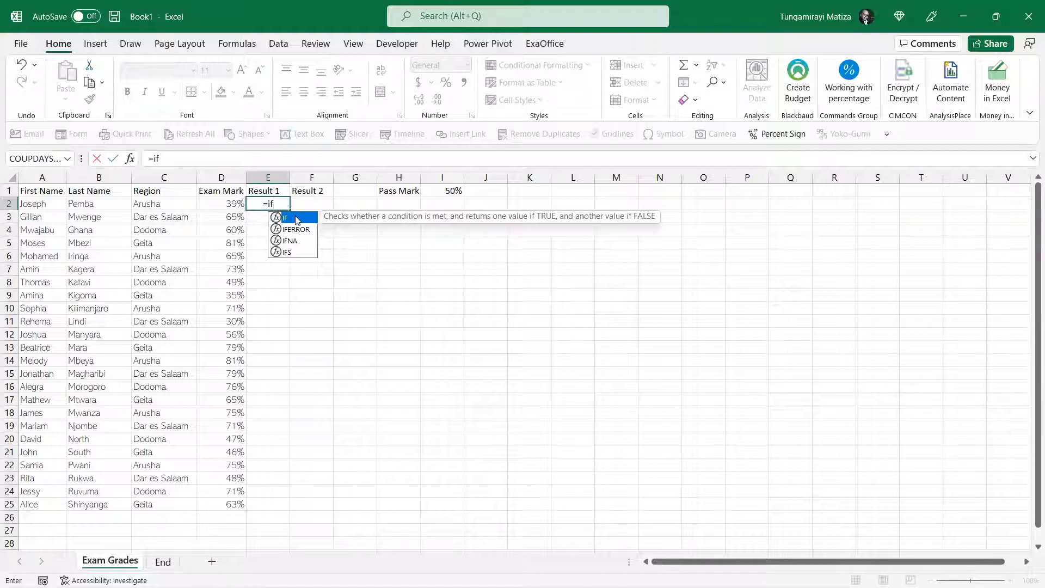
key(Tab)
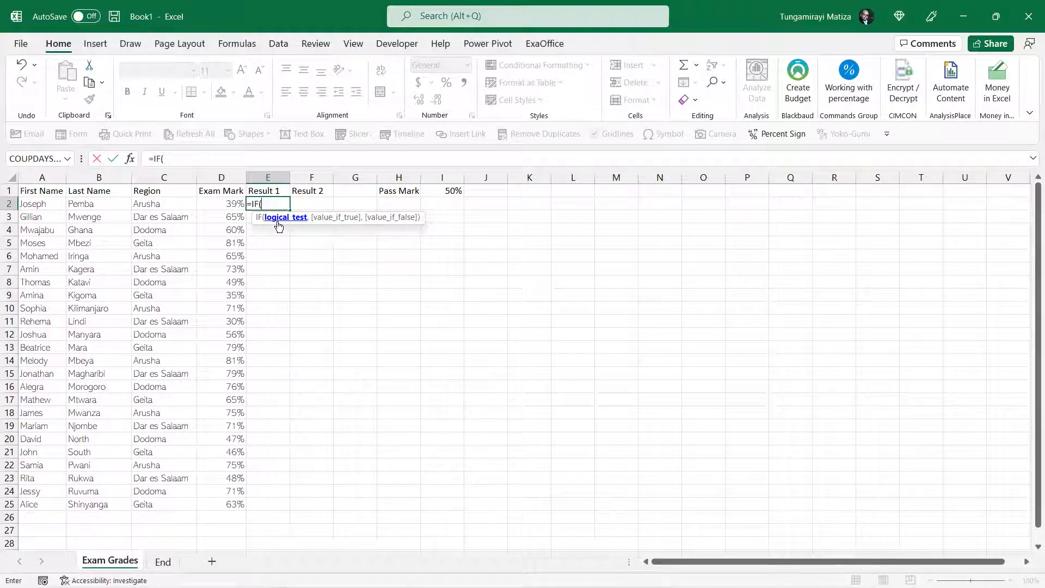
click(230, 206)
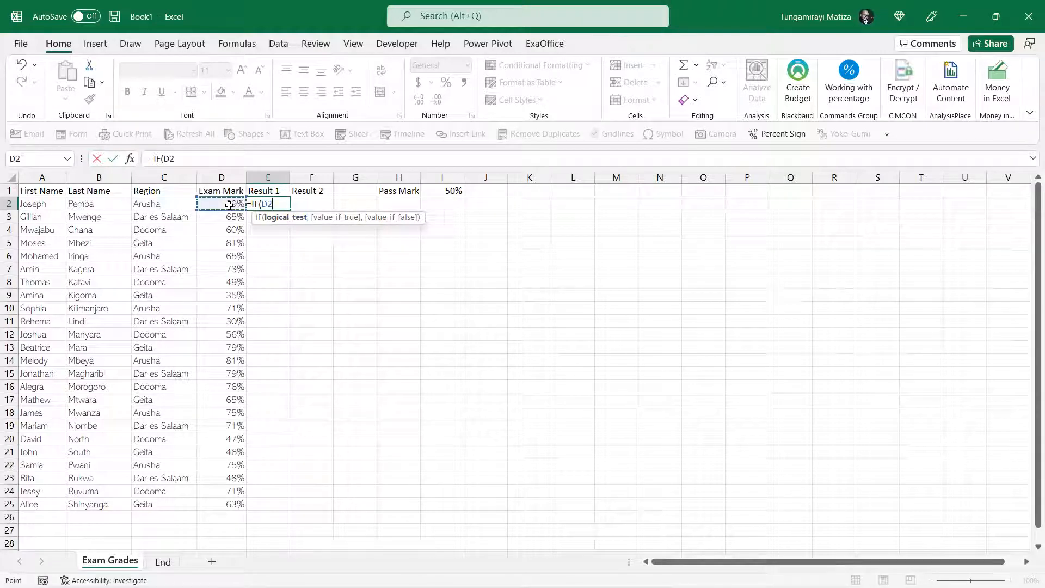
text(>=)
click(450, 190)
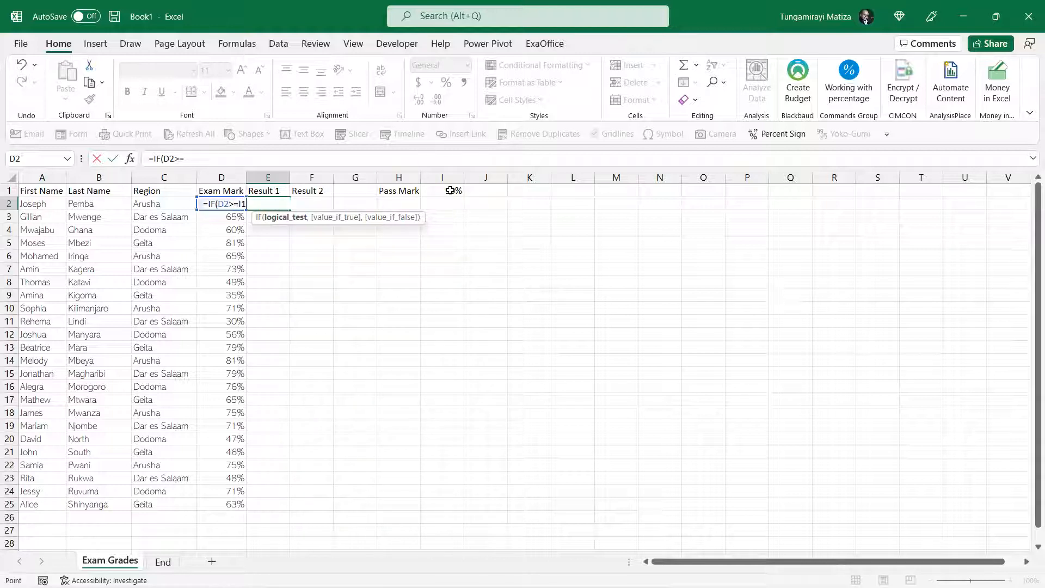
text(,)
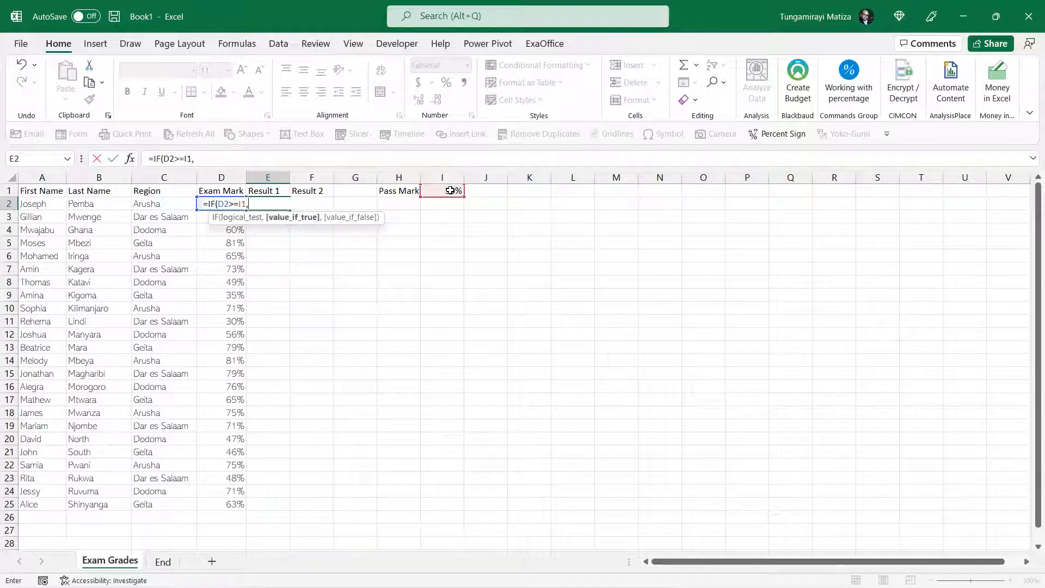
text("PASS",)
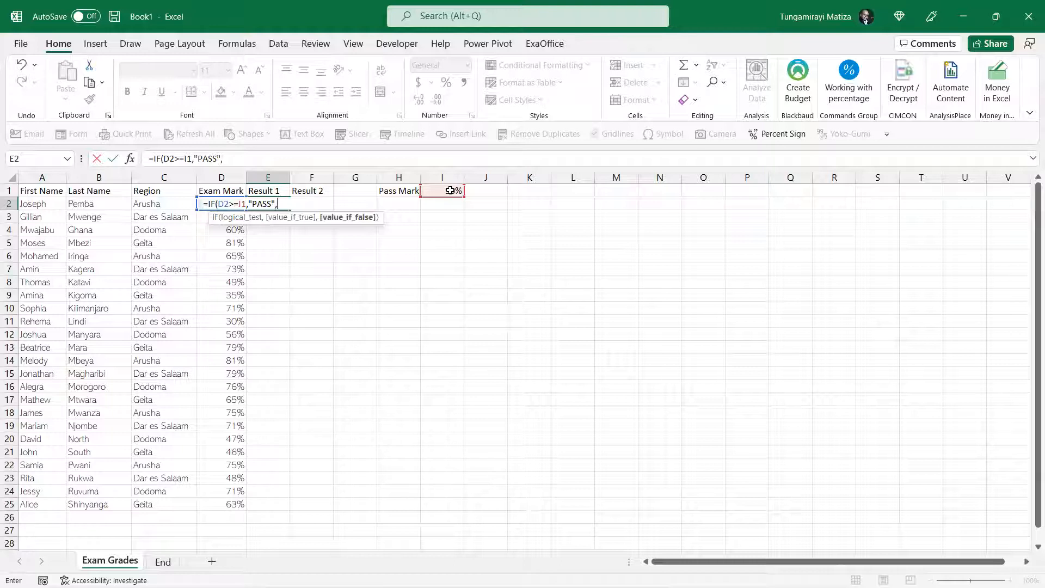
Complete the E2 formula so it returns "PASS" when the test is true and "FAIL" when it is false
click(450, 191)
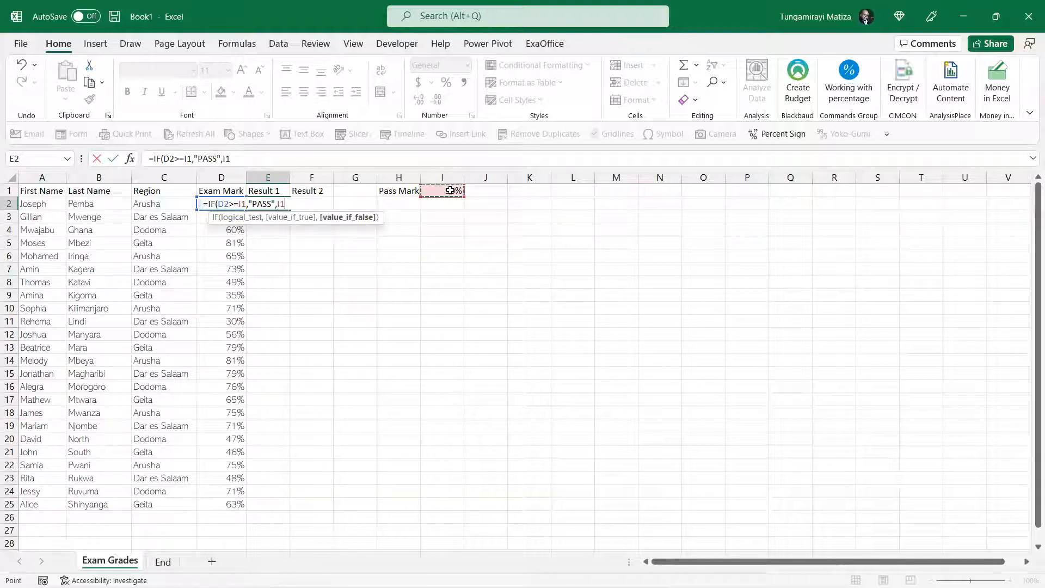
key(BackSpace)
key(BackSpace)
text(")
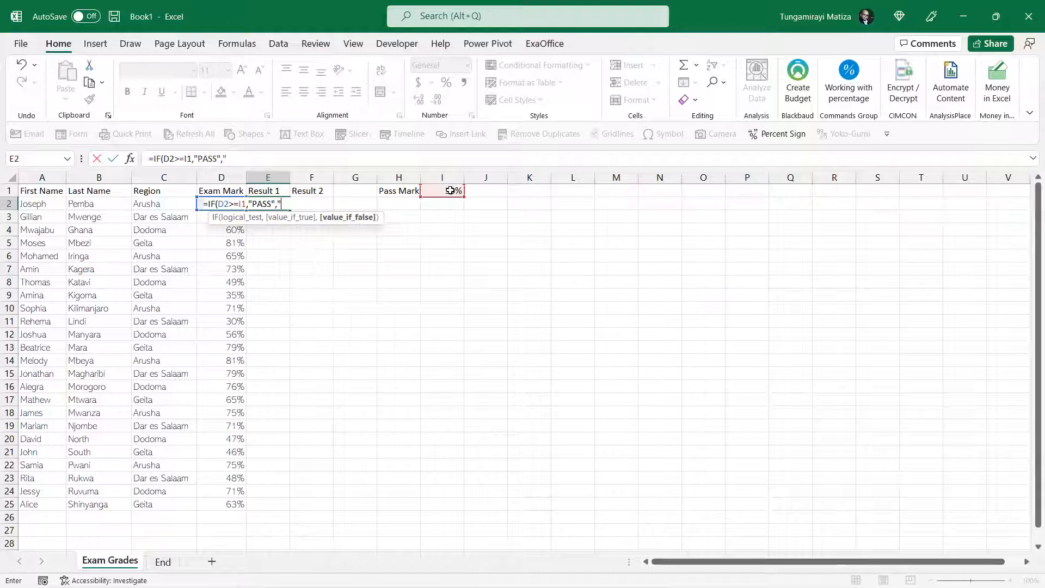
text(FAIL"))
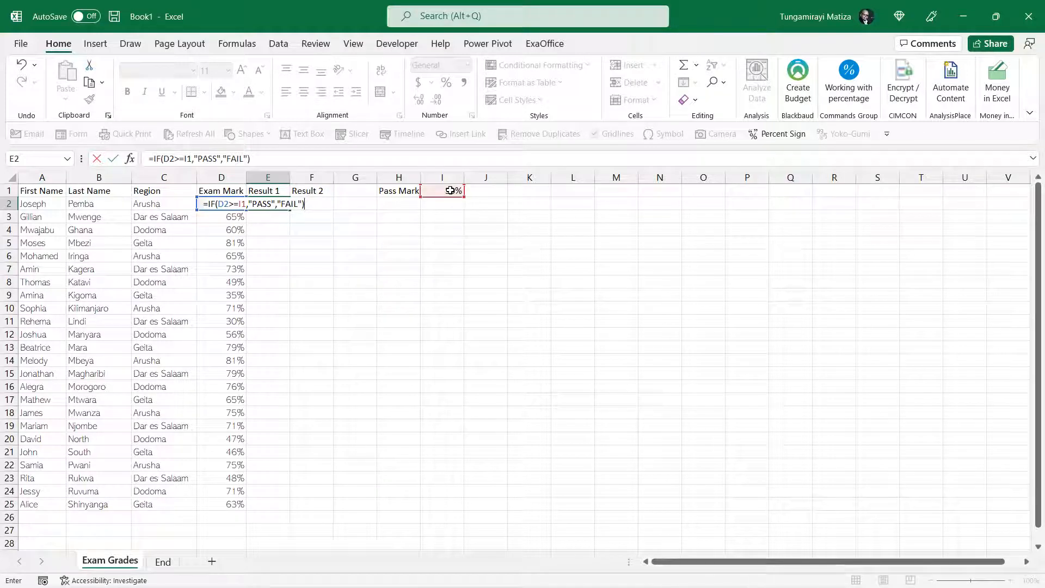
key(Return)
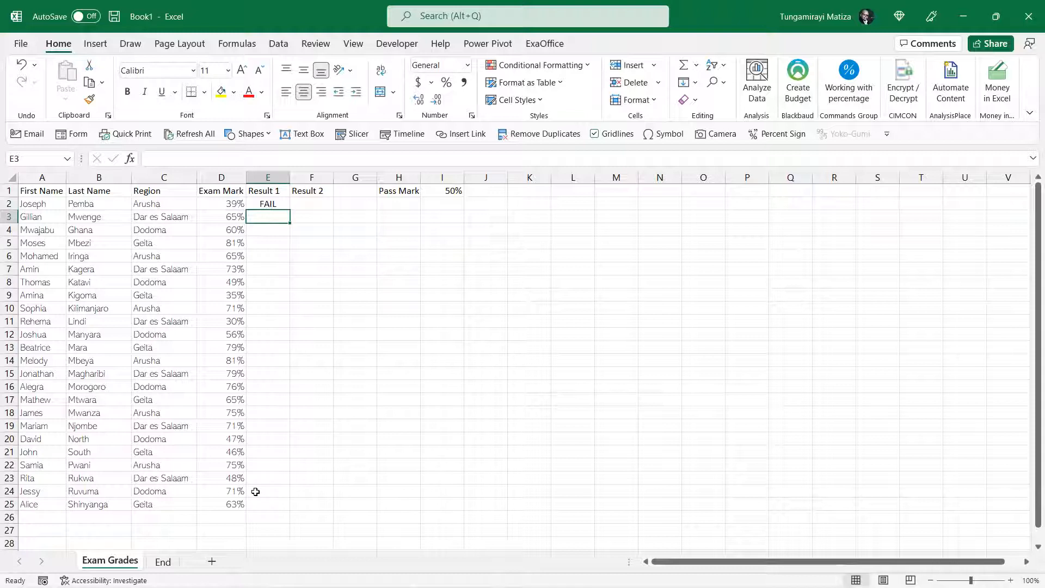
Make the I1 reference in the E2 formula absolute as $I$1 and fill the formula down to E25
click(270, 205)
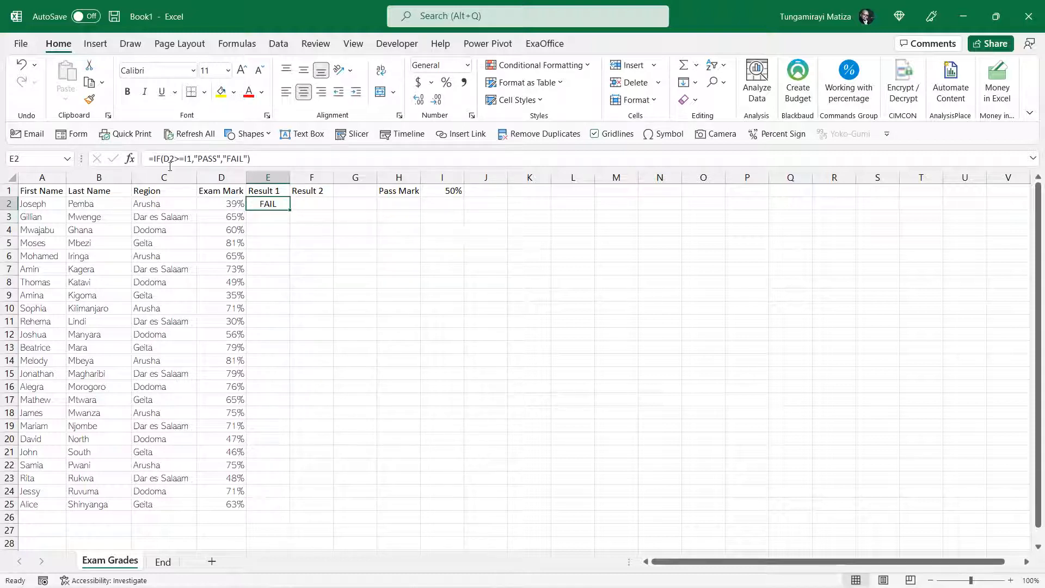
key(F2)
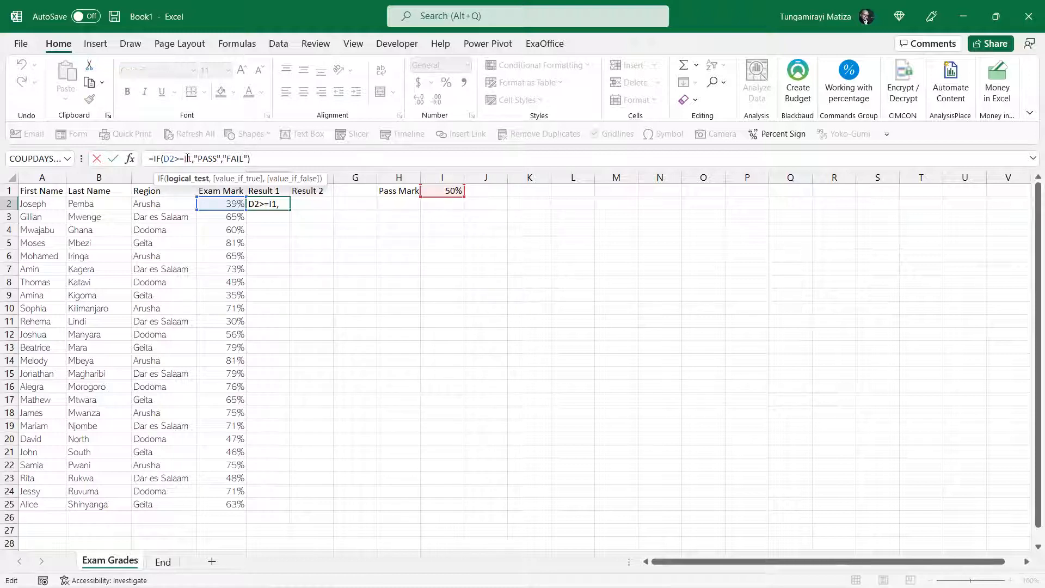
key(F4)
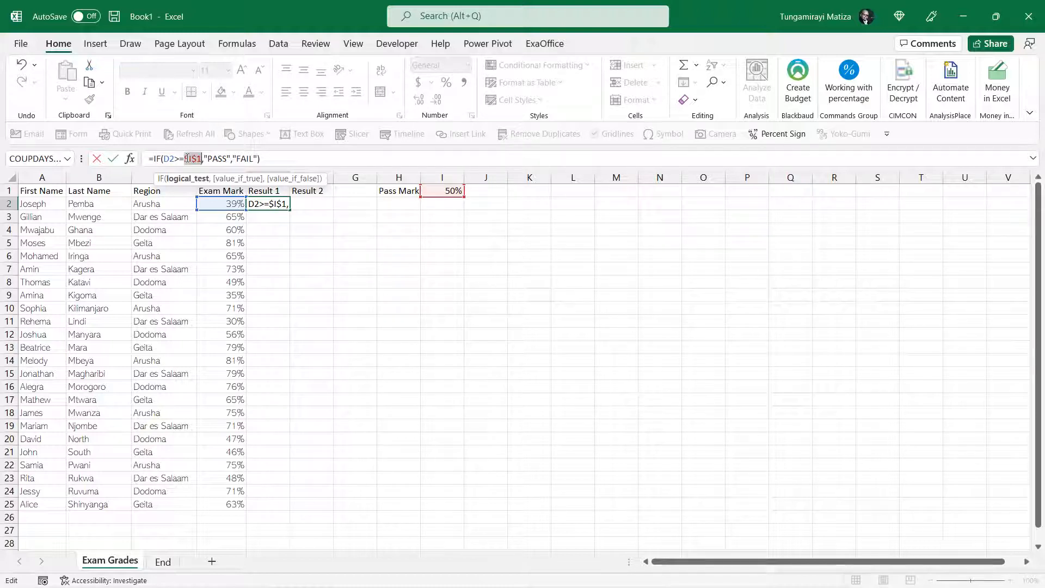
key(Return)
click(288, 206)
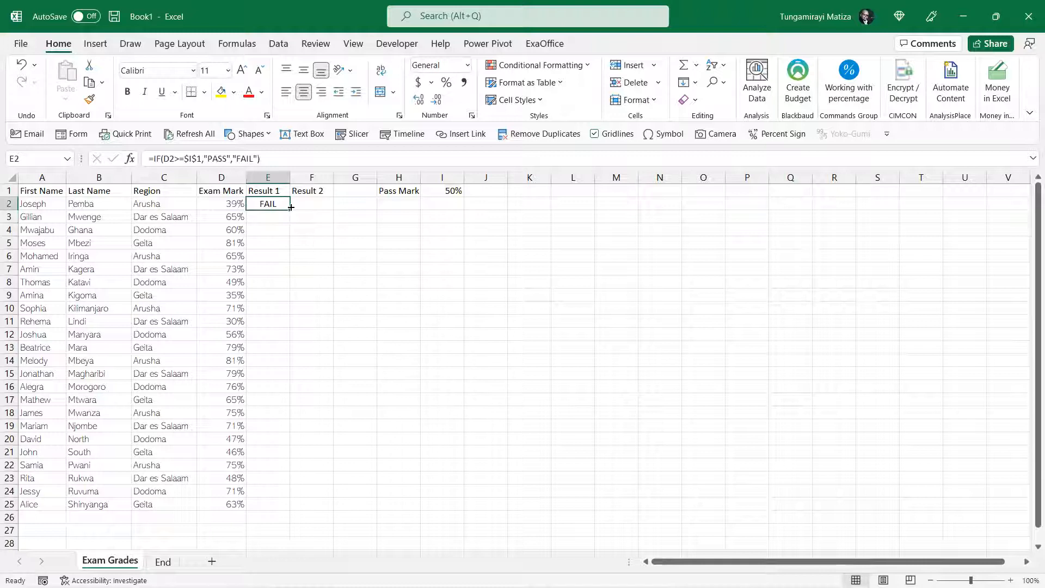
double_click(291, 209)
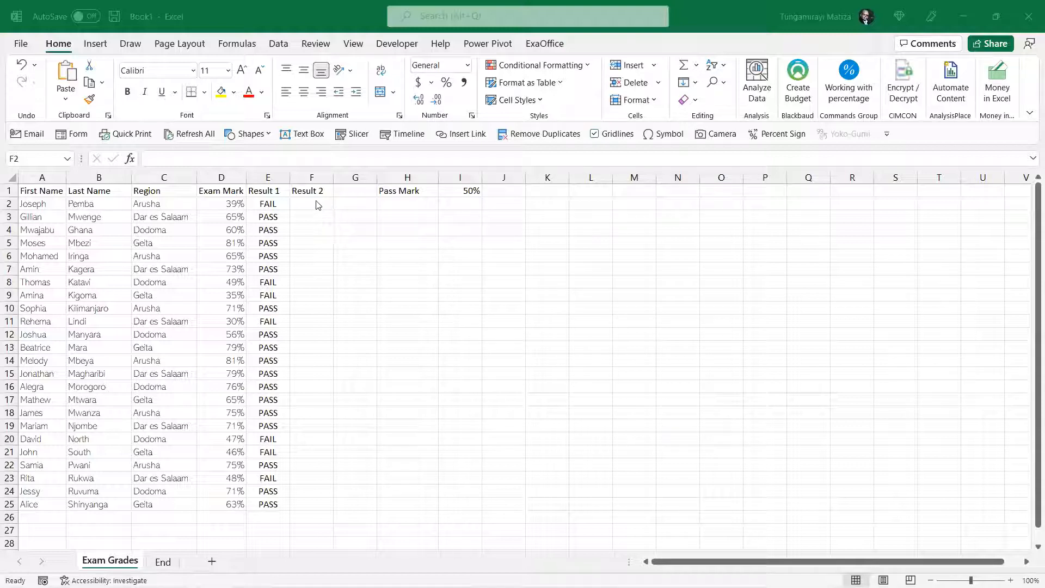
Enter the region label "Dodoma" in H2 and paste its 40% pass mark into I2
click(163, 244)
click(189, 227)
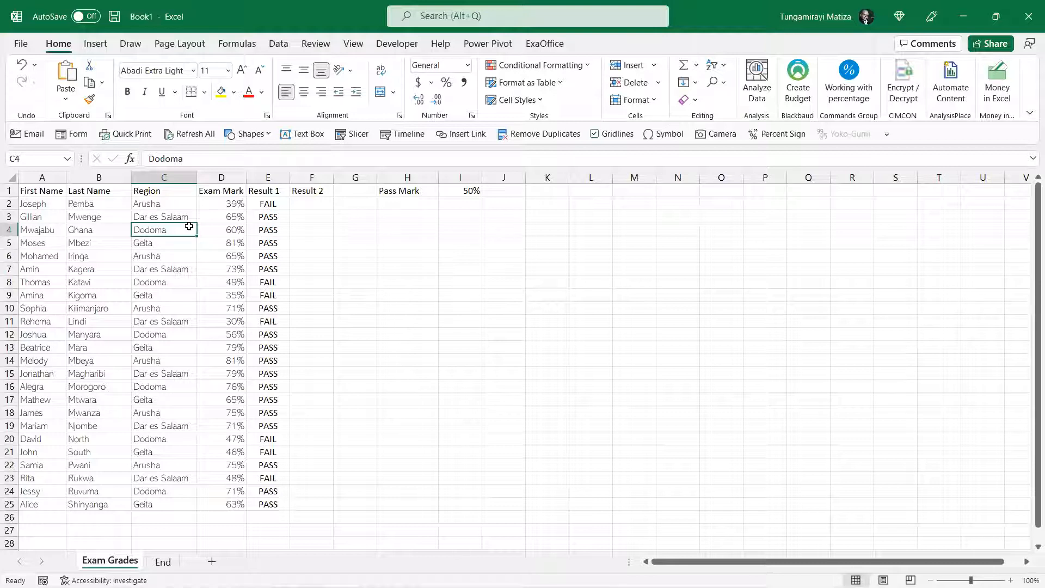
click(408, 203)
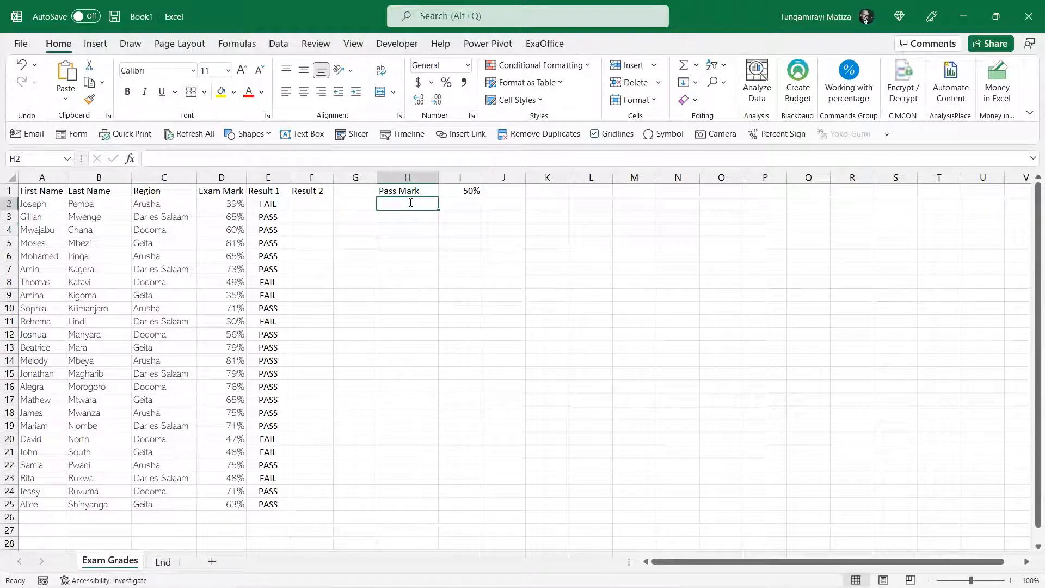
text(Dodom)
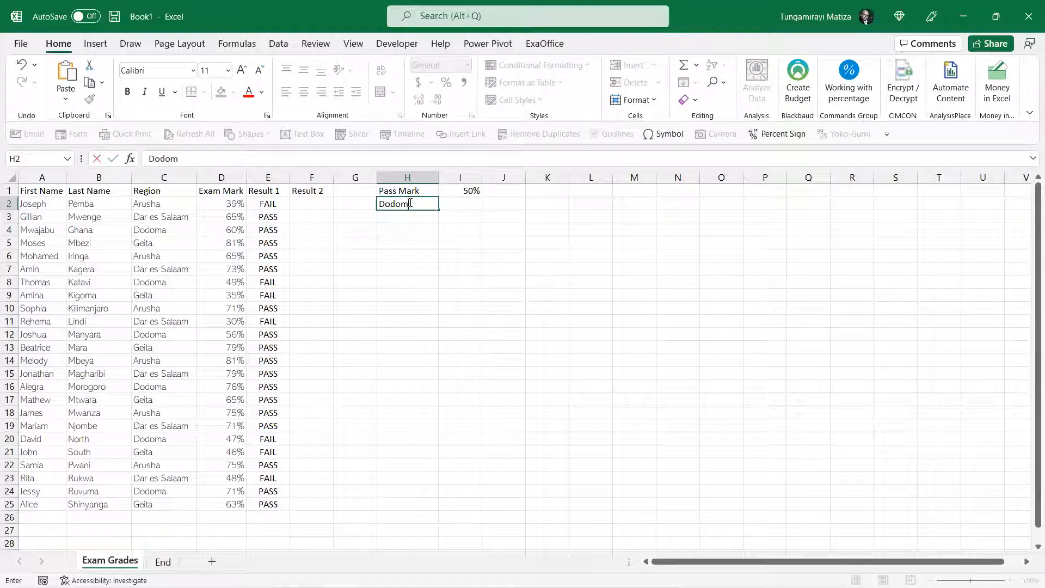
text(a)
key(Return)
click(457, 213)
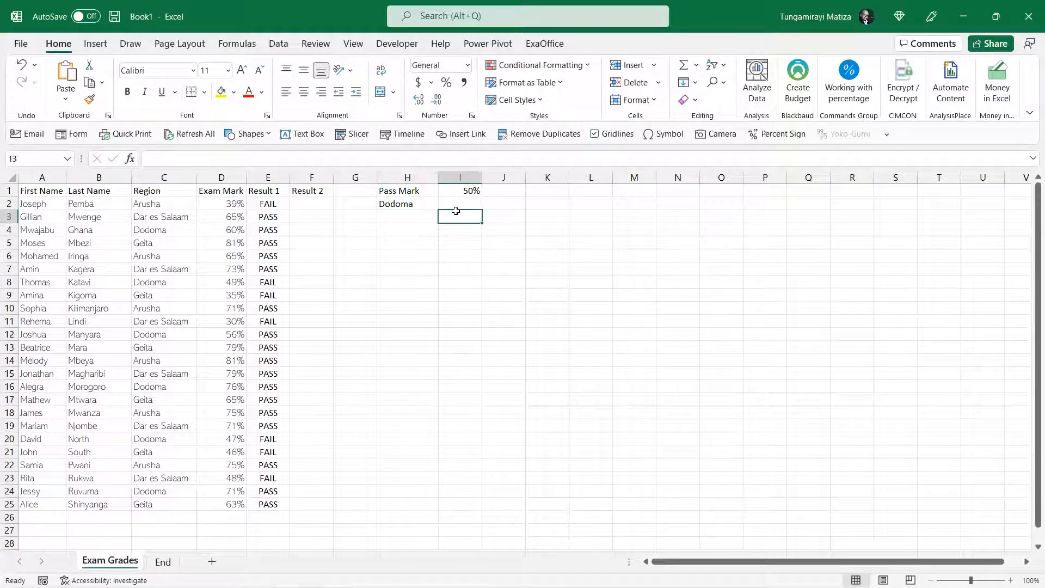
click(471, 203)
key(ctrl+v)
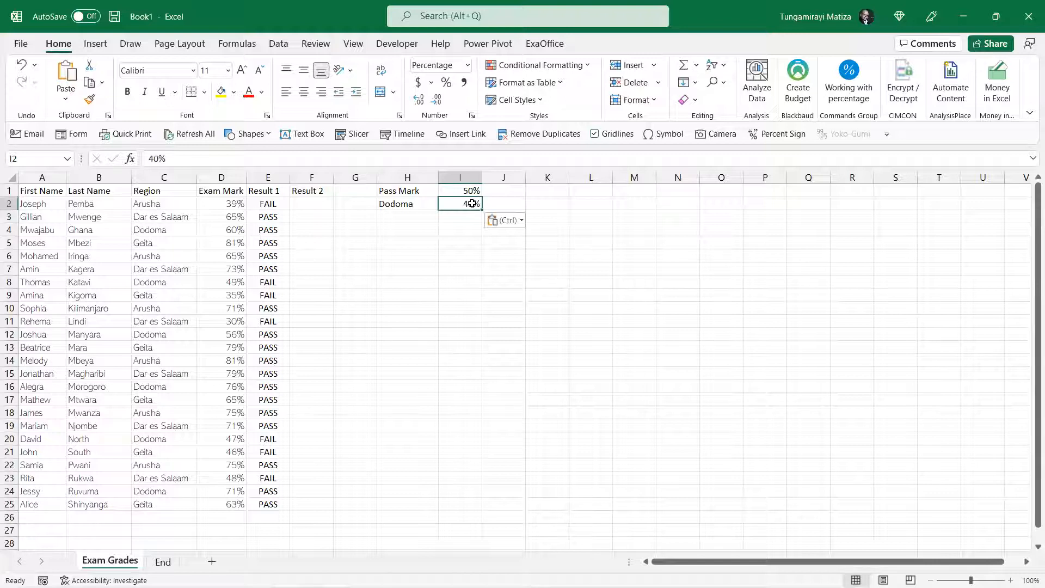
Begin an IF formula in F2 with a nested AND whose first condition is C2=$H$2
click(325, 203)
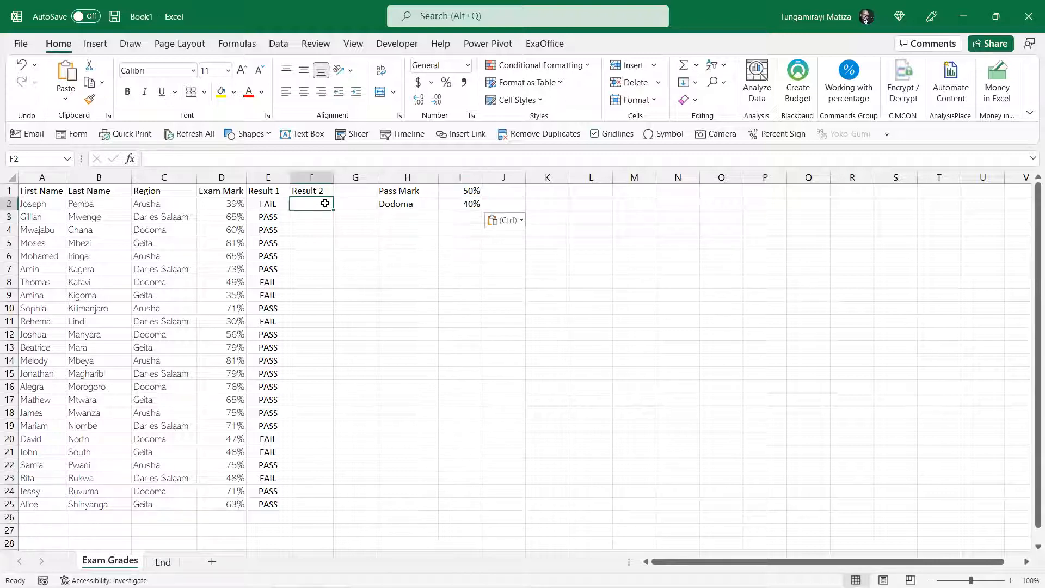
text(=)
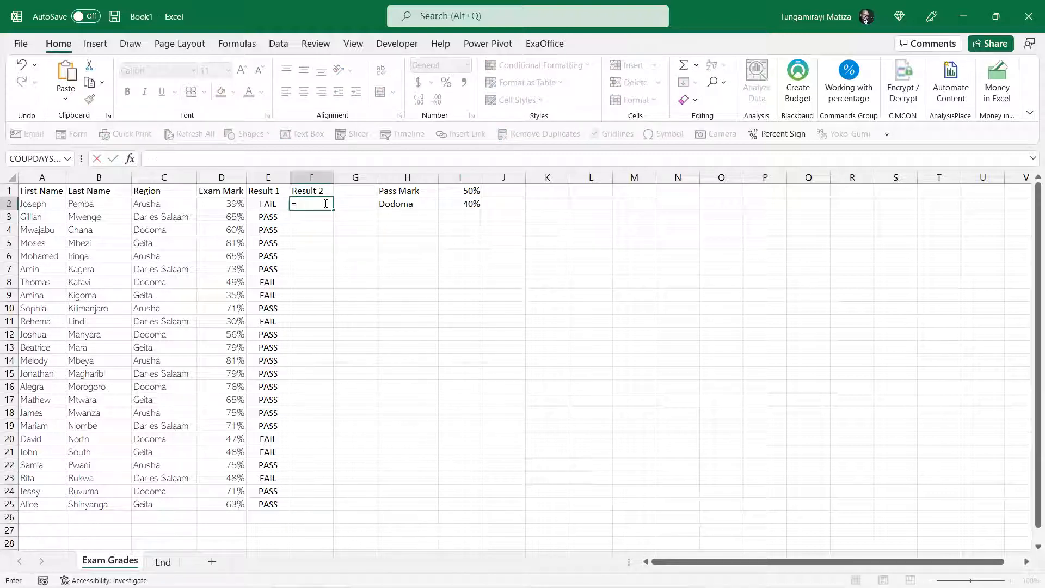
text(if)
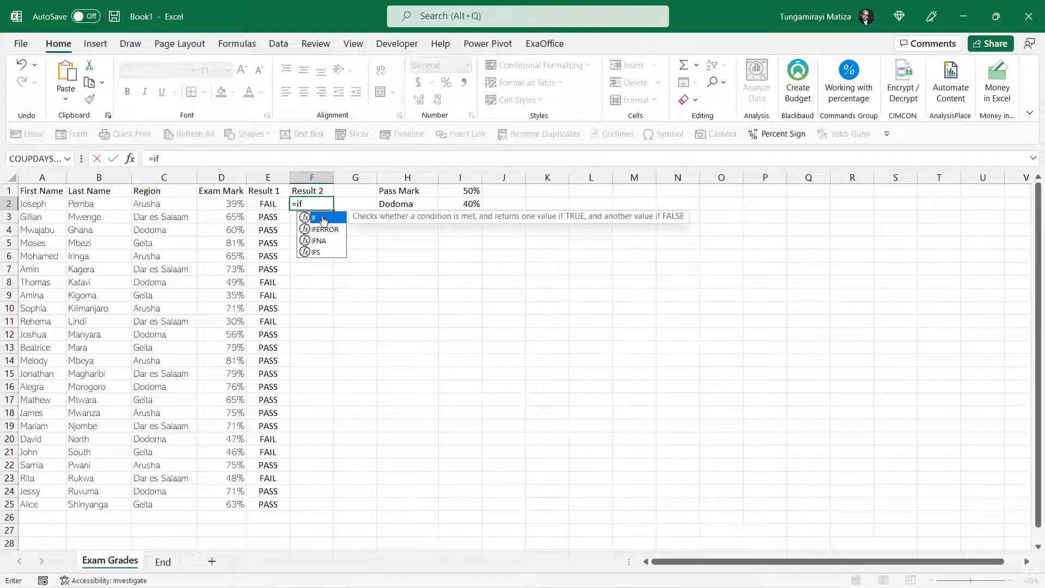
double_click(323, 218)
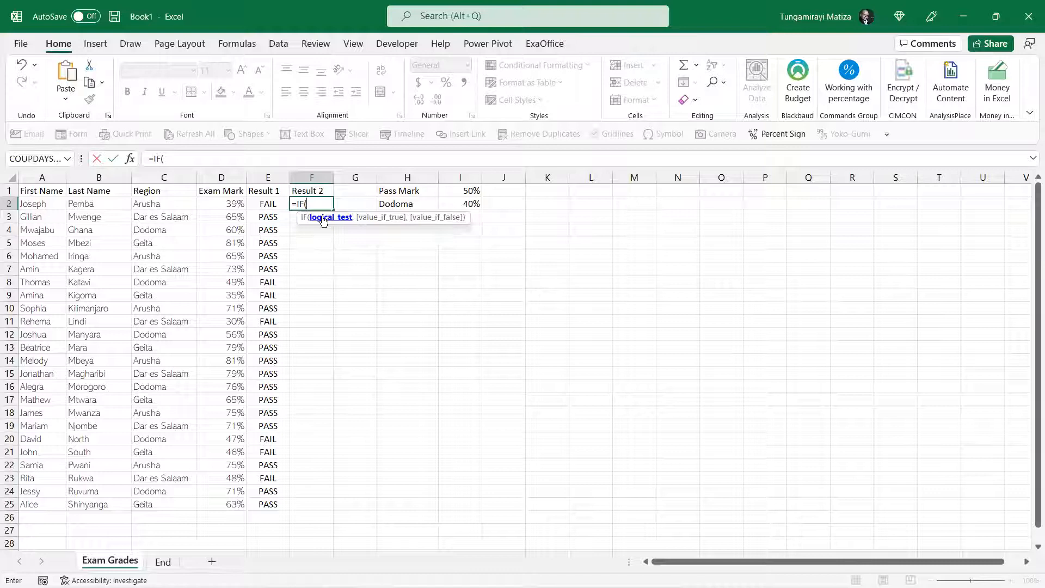
text(and)
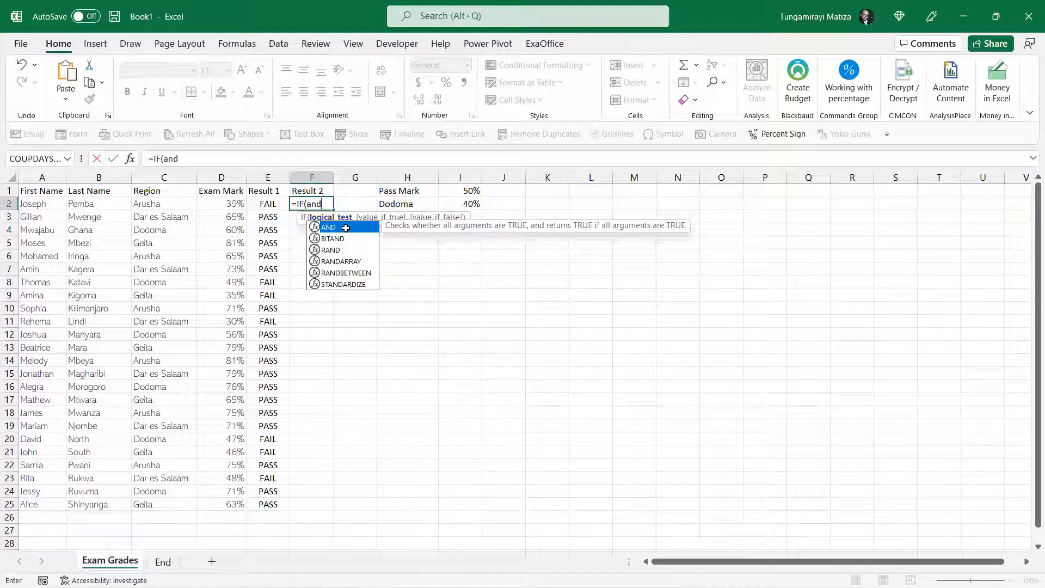
double_click(346, 228)
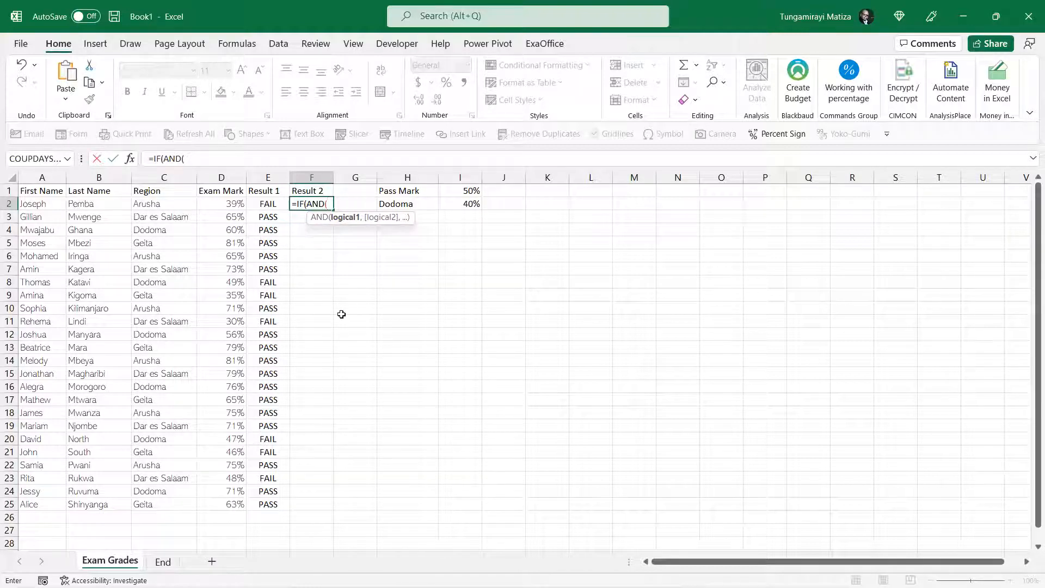
click(162, 205)
text(=)
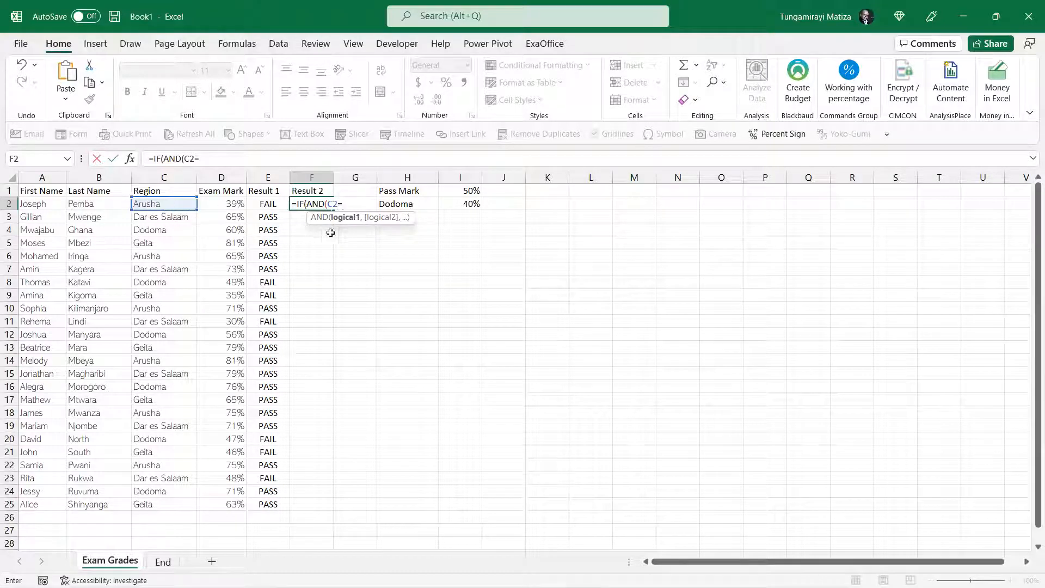
click(408, 204)
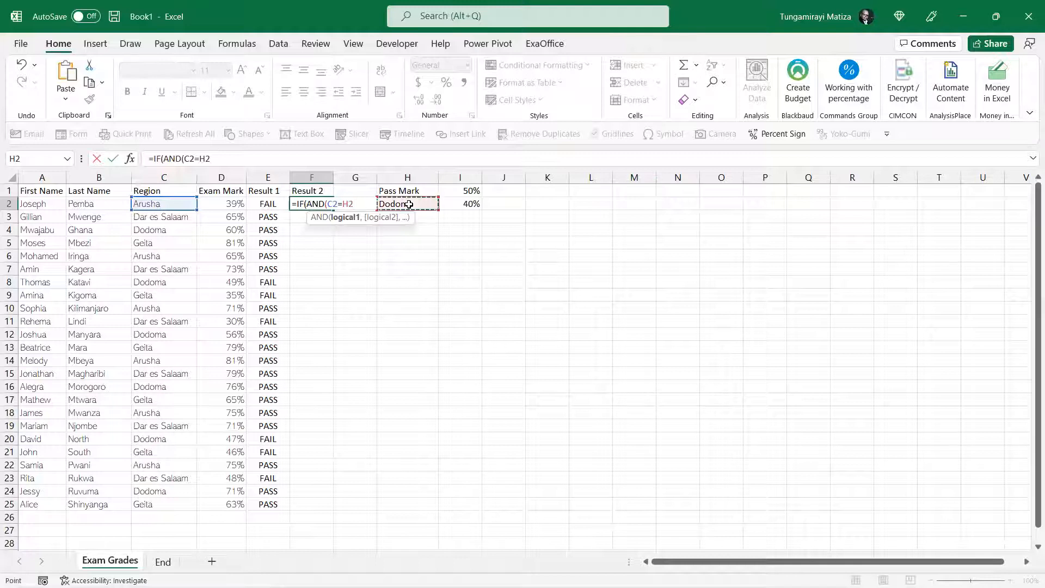
key(F4)
click(292, 159)
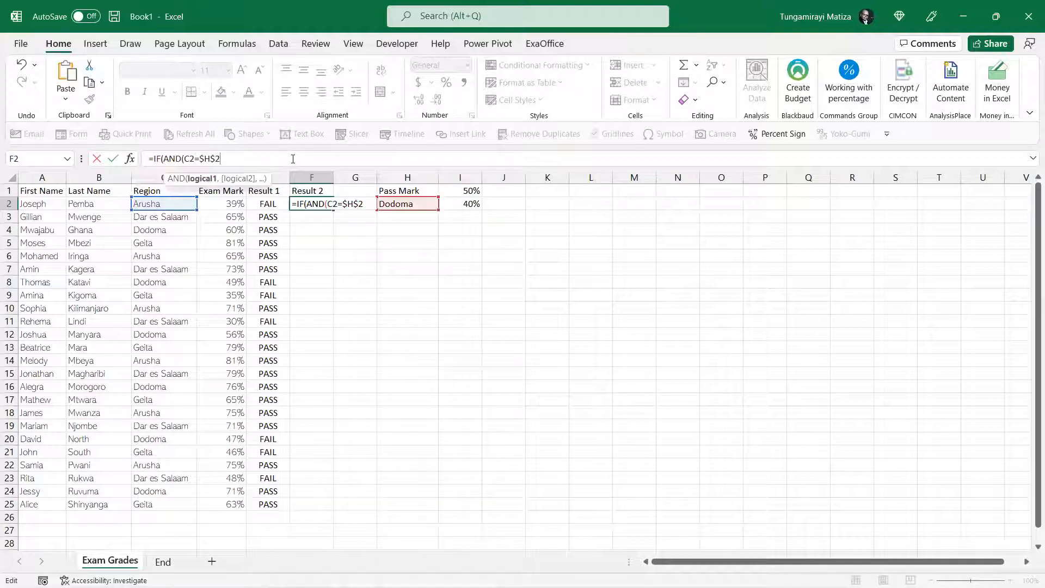
text(,)
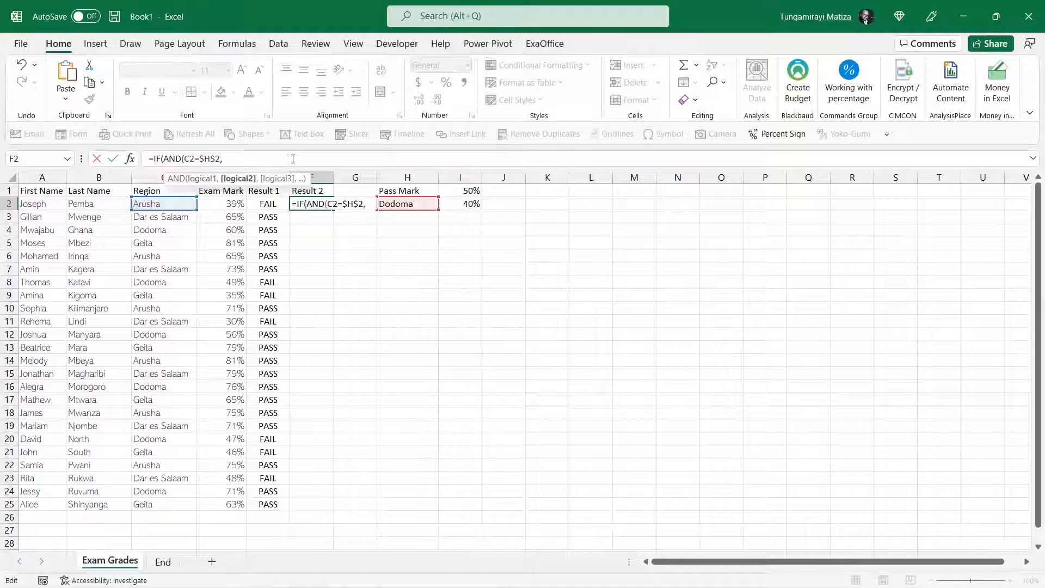
Add D2>=$I$2 as the second AND condition in the F2 formula and close the AND function
click(226, 205)
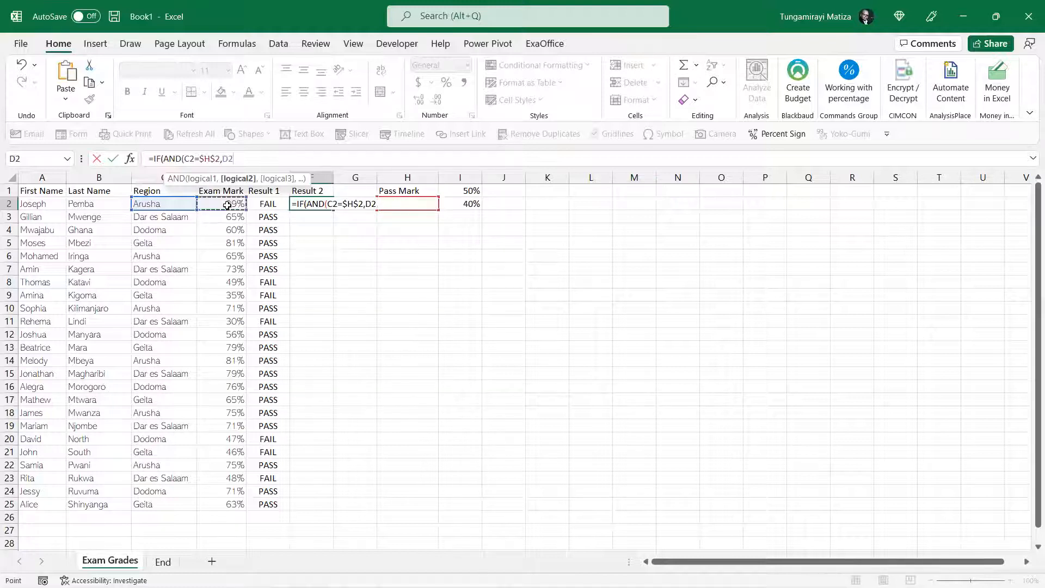
text(,)
key(BackSpace)
text(>=)
click(457, 201)
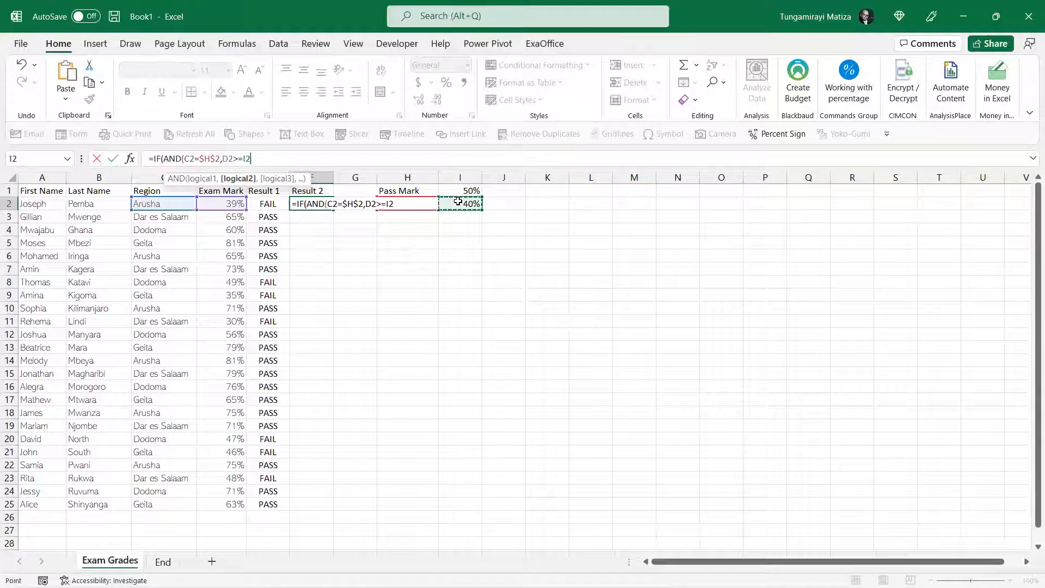
key(F4)
text())
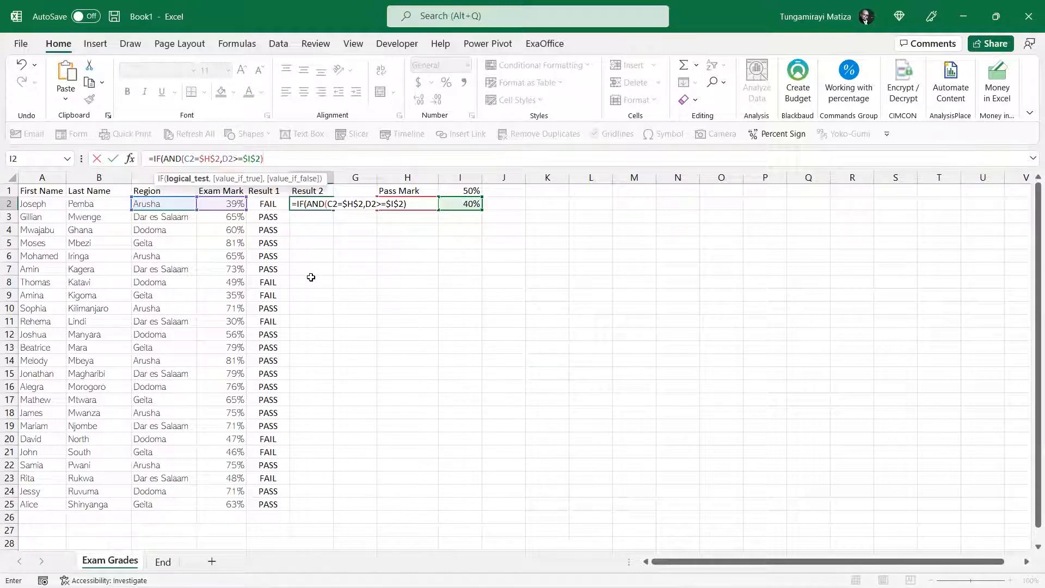
text(,)
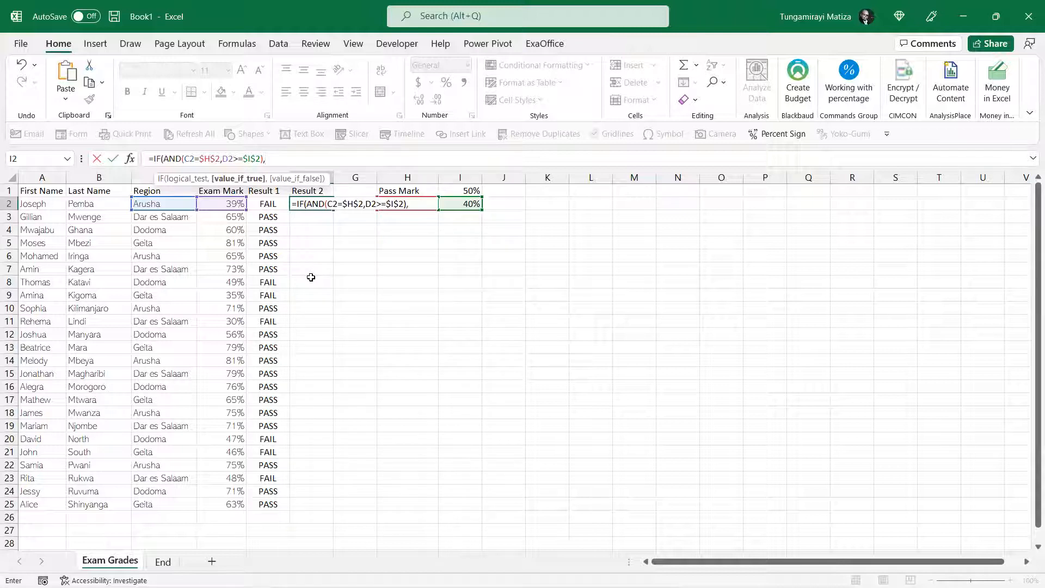
text("PASS",)
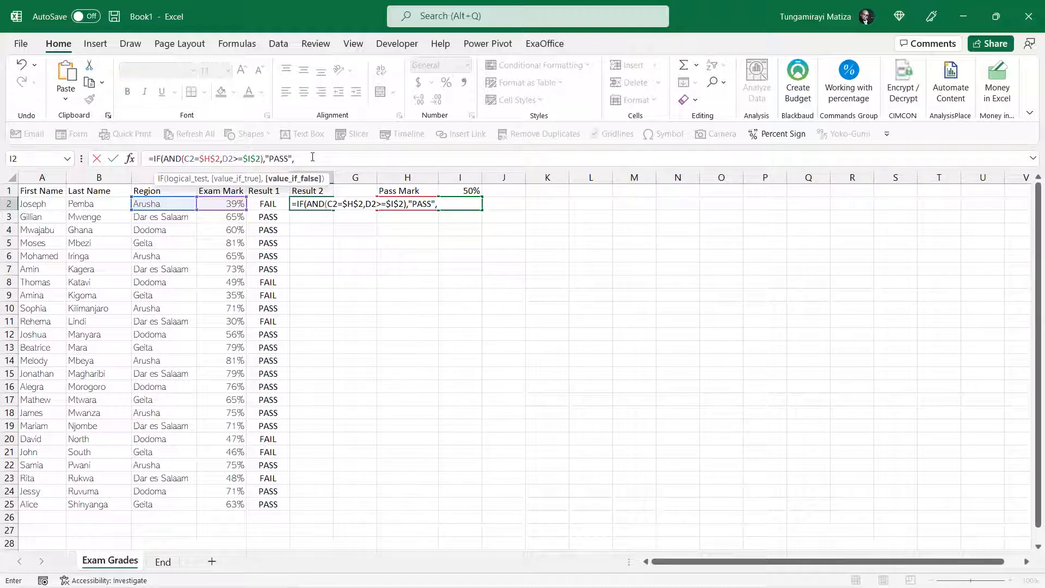
Nest a second IF as the value if false in F2, with the logical test D2>=$I$1
text(IF()
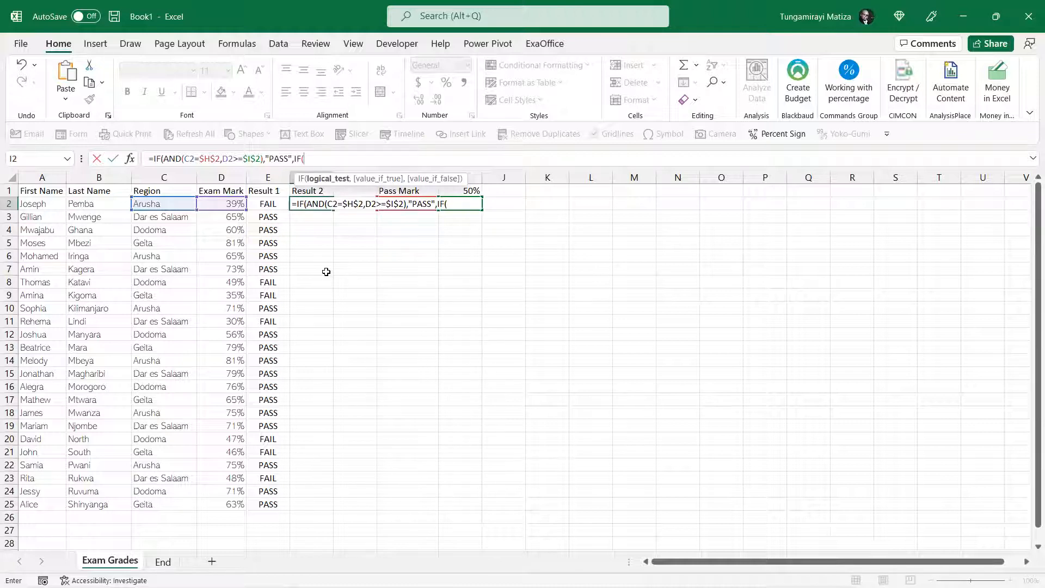
click(229, 202)
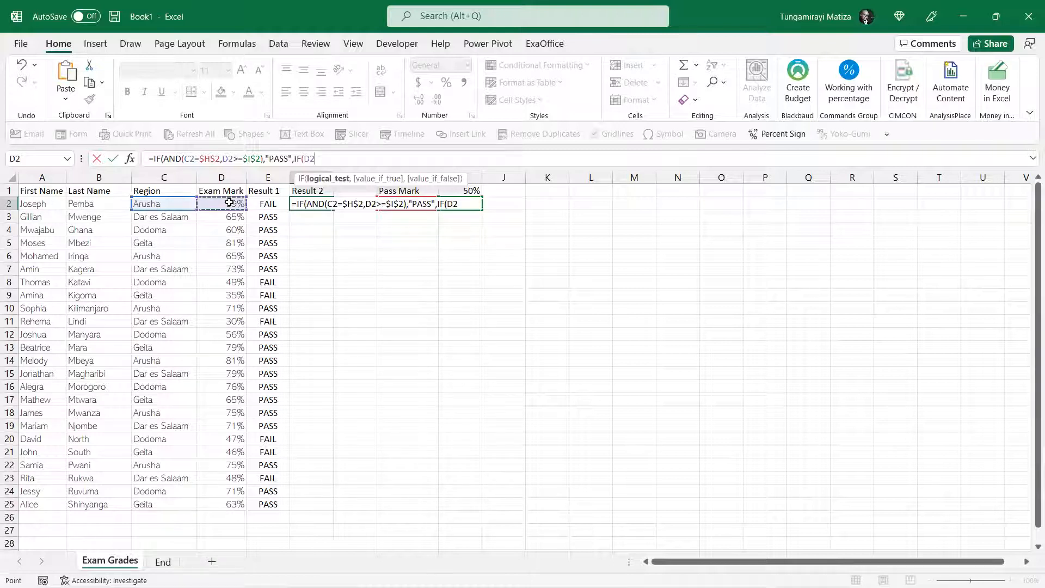
text(>=)
click(474, 192)
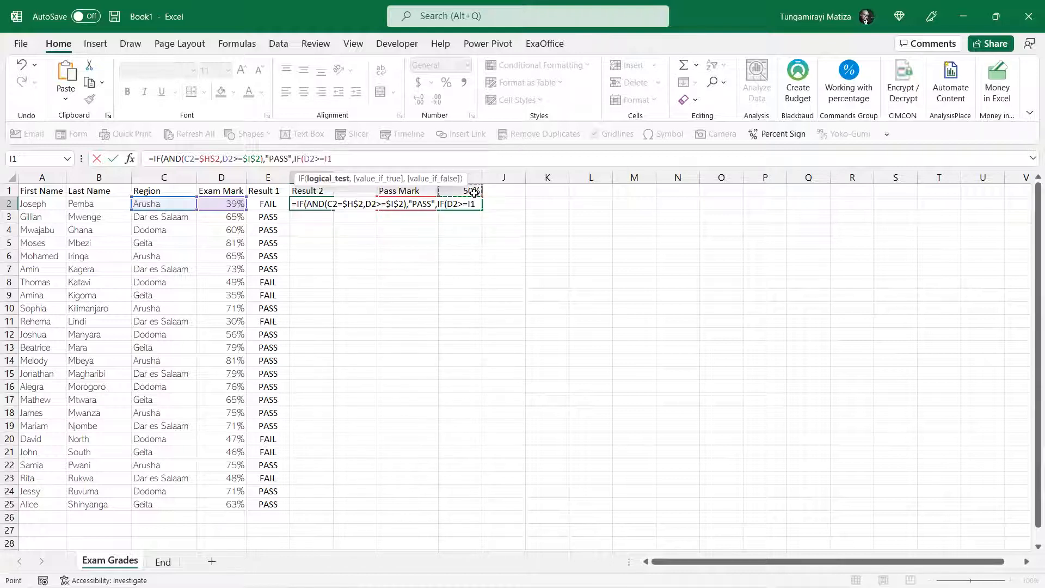
key(F4)
text(,)
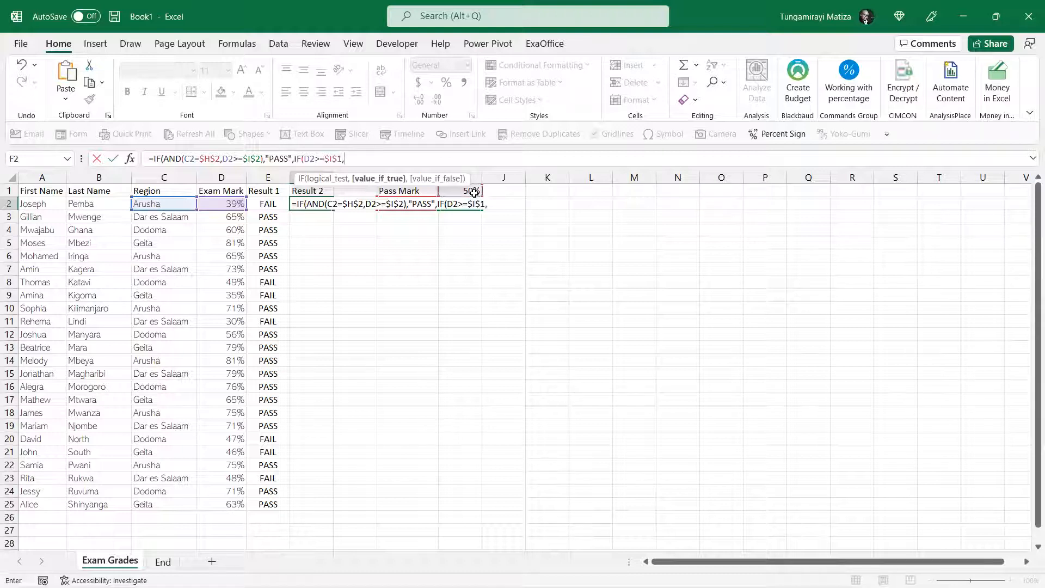
text("PASS)
text(")
text(,"F)
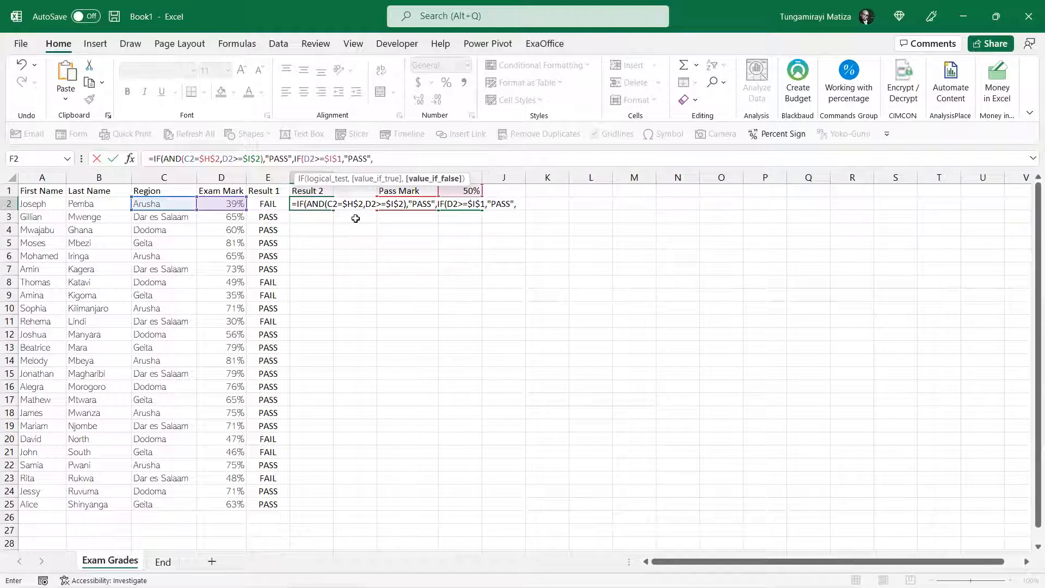
text(AIL")))
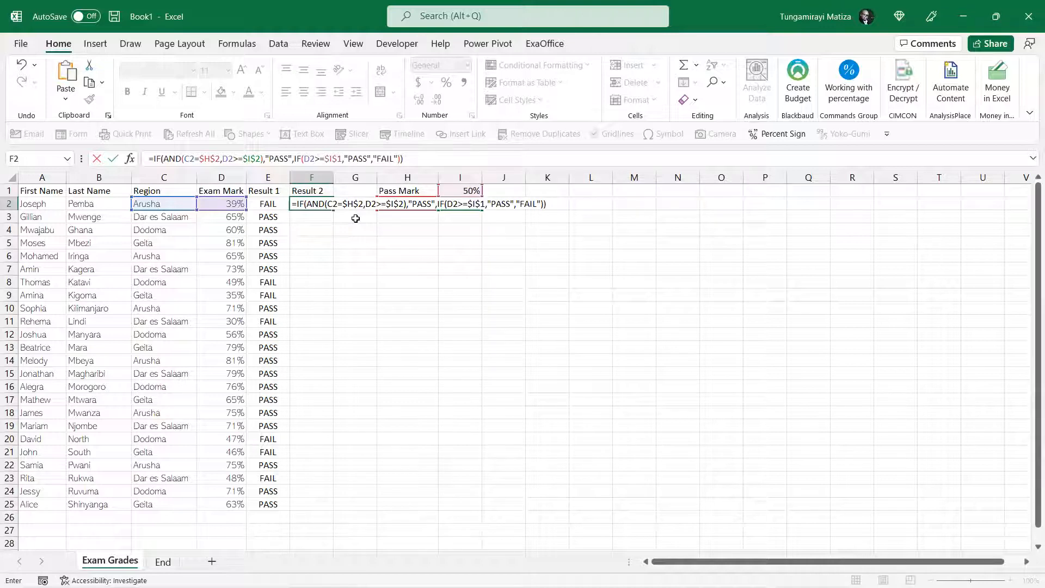
Complete the nested IF in F2 with "PASS" if true and "FAIL" if false, and fill the formula down to F25
key(Return)
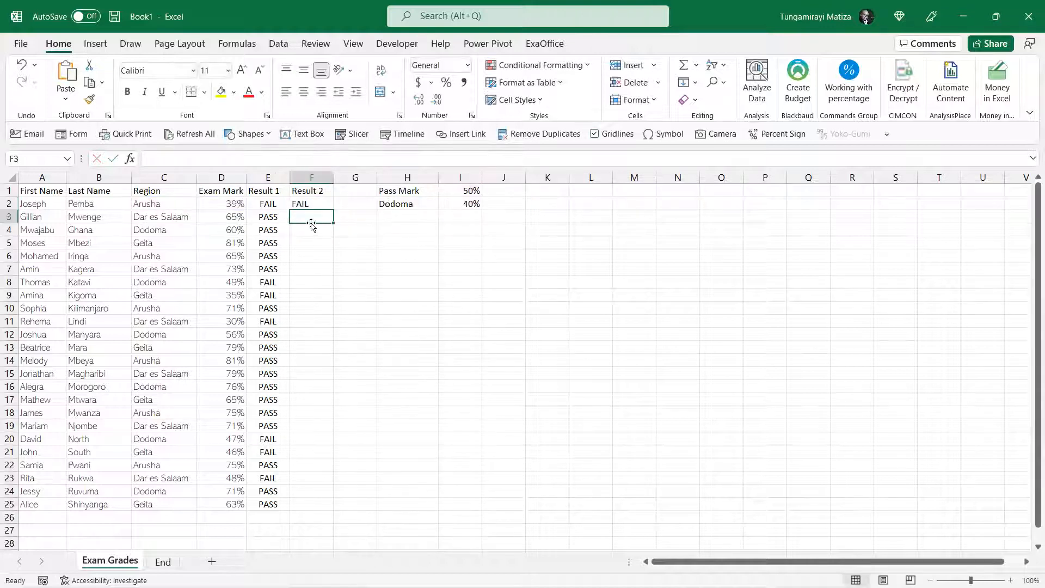
click(323, 203)
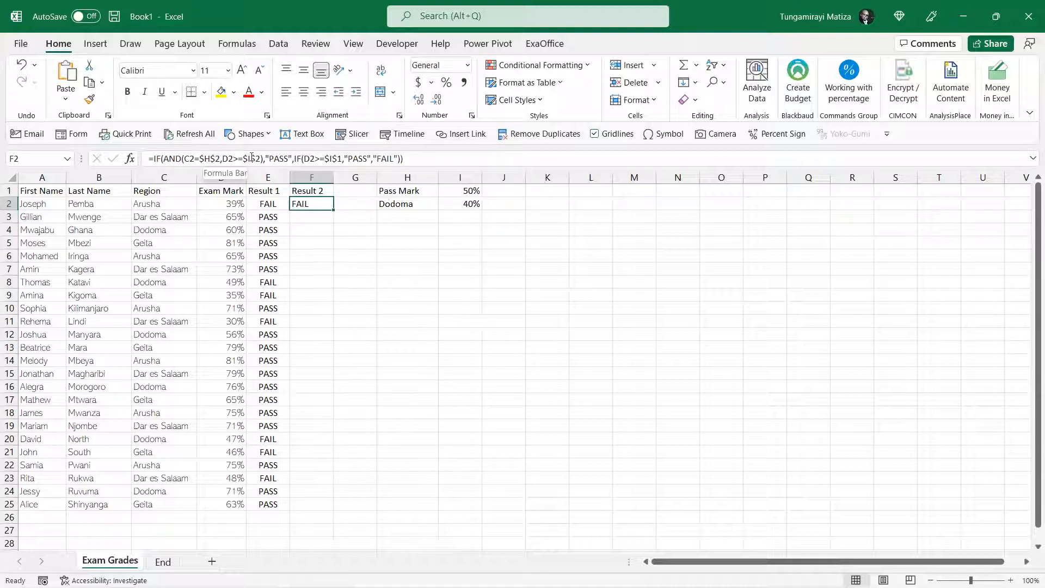
drag(333, 210, 314, 512)
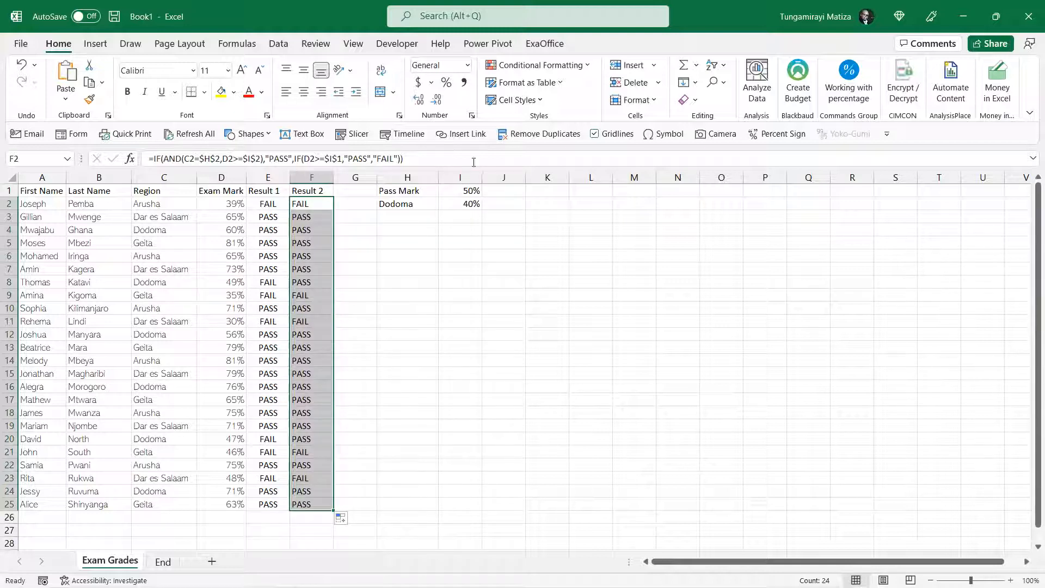
Compare Result 1 and Result 2 for the Dodoma students in rows 8 and 20 against their marks and the Dodoma pass mark
click(268, 281)
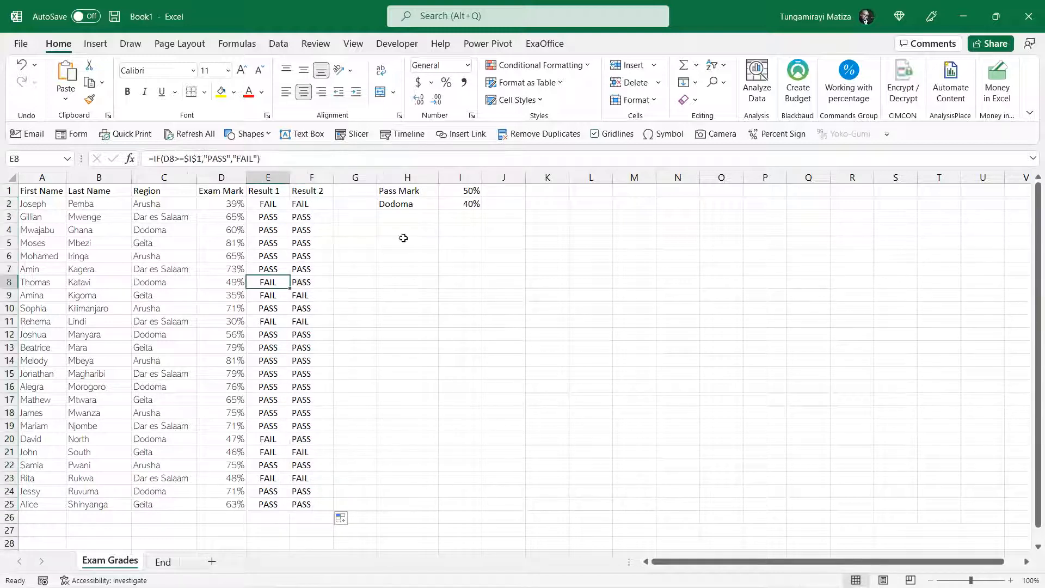
click(311, 284)
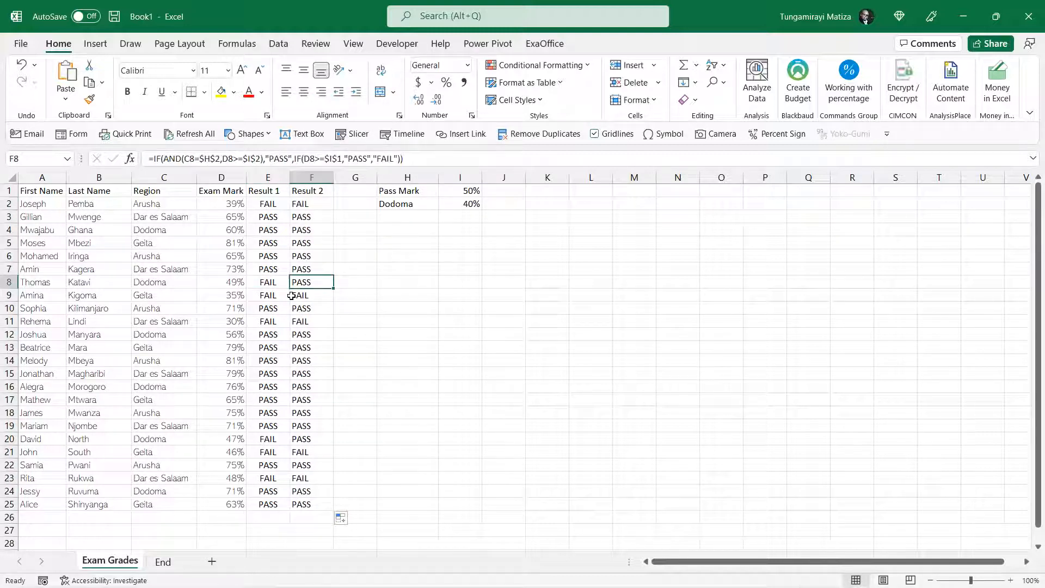
click(183, 283)
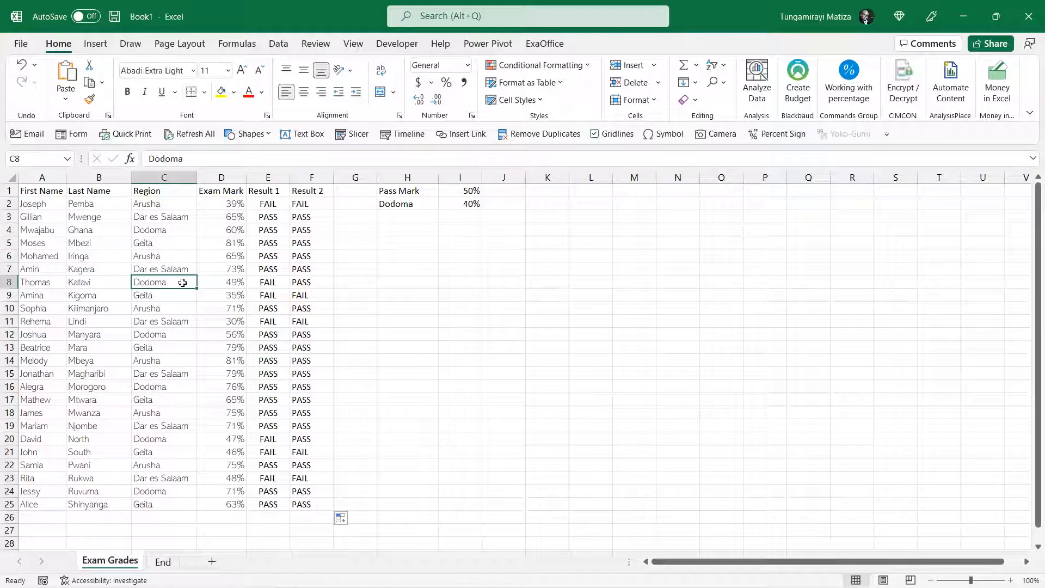
click(221, 282)
click(473, 201)
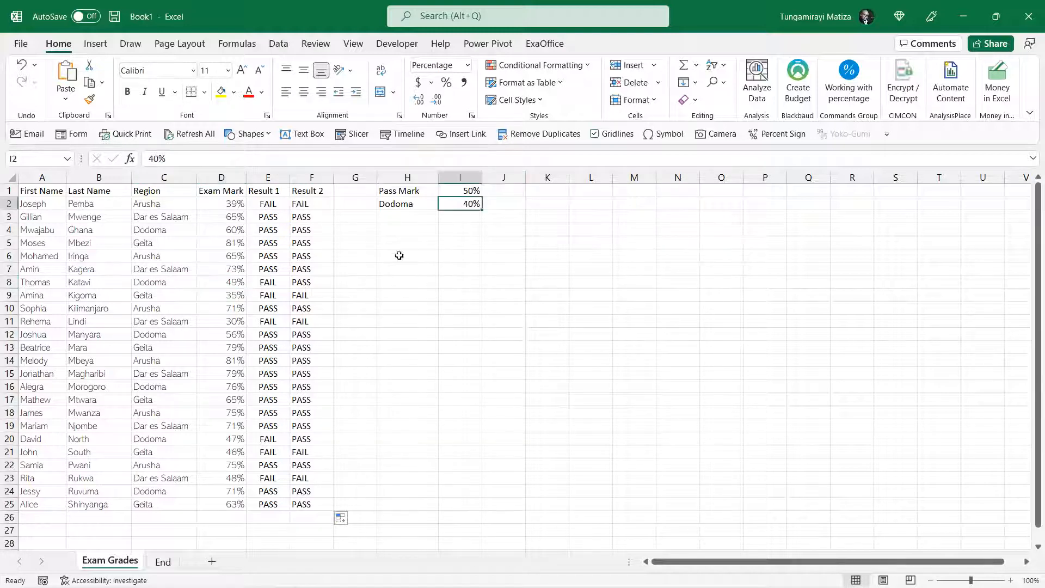
click(315, 280)
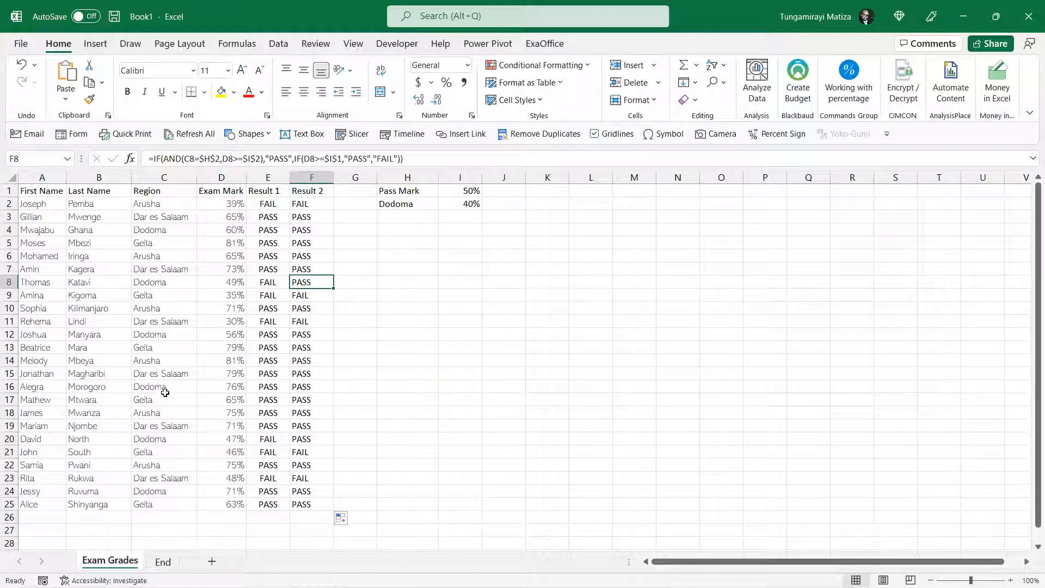
click(161, 442)
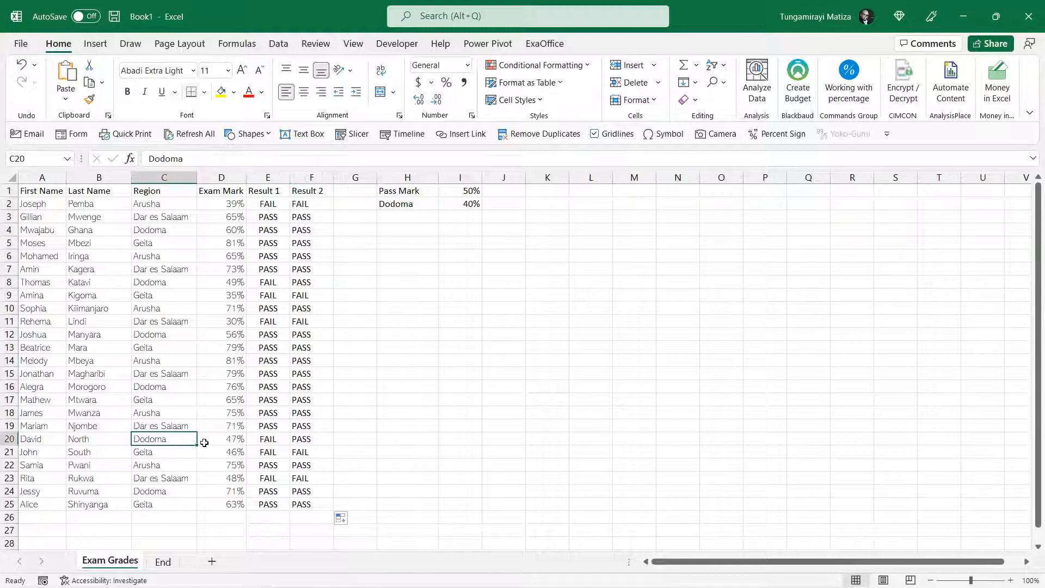
click(231, 438)
click(269, 438)
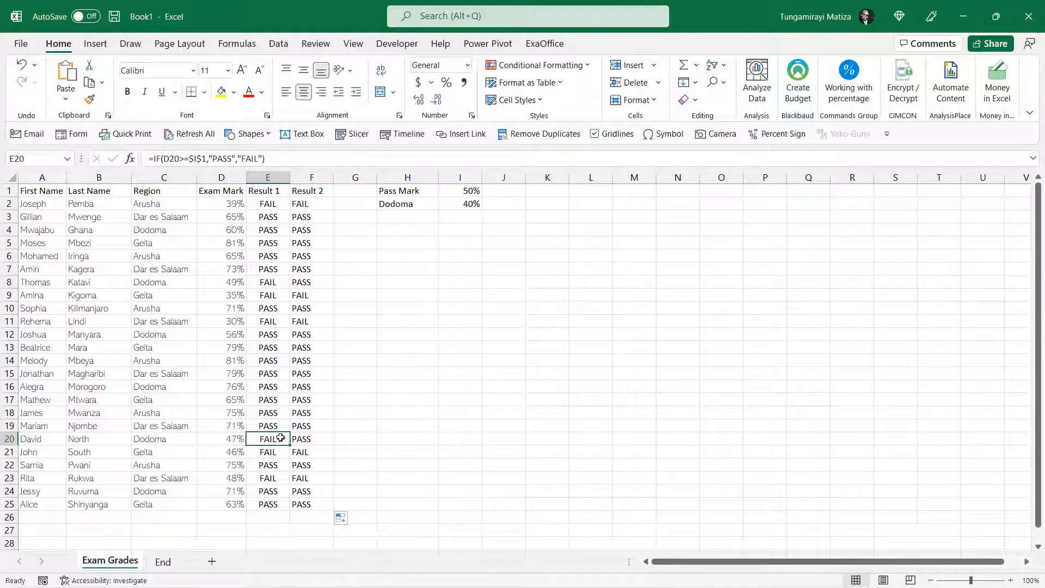
click(310, 438)
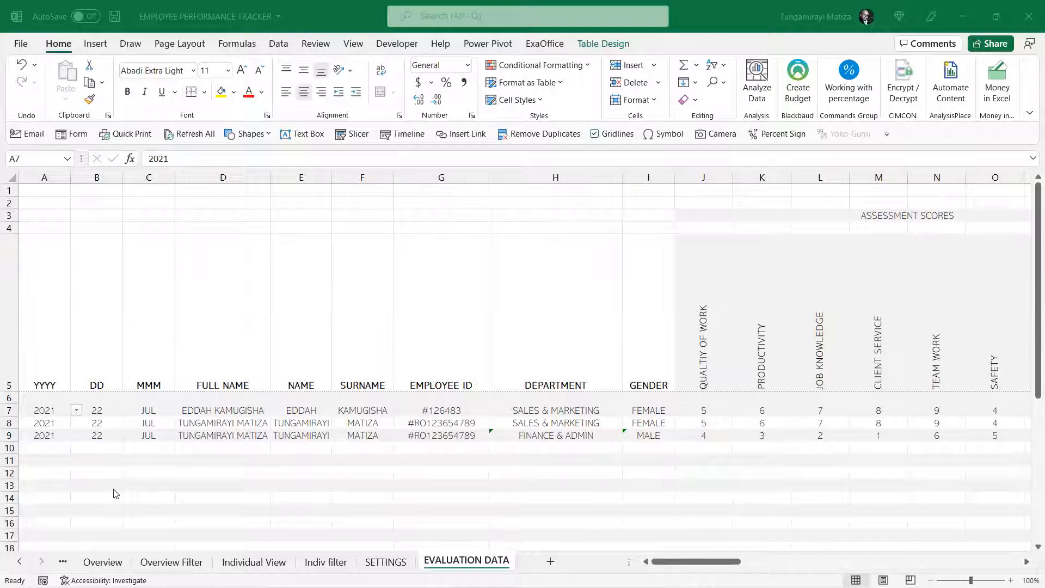
Open the Overview sheet of the EMPLOYEE PERFORMANCE TRACKER workbook and examine a score formula, the view settings and the department choices
click(103, 562)
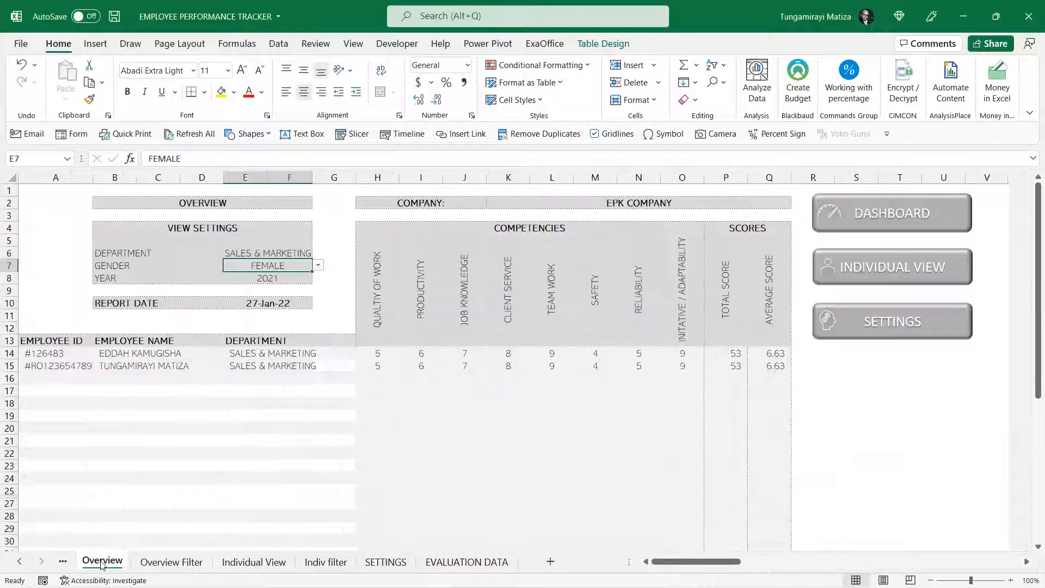
click(408, 358)
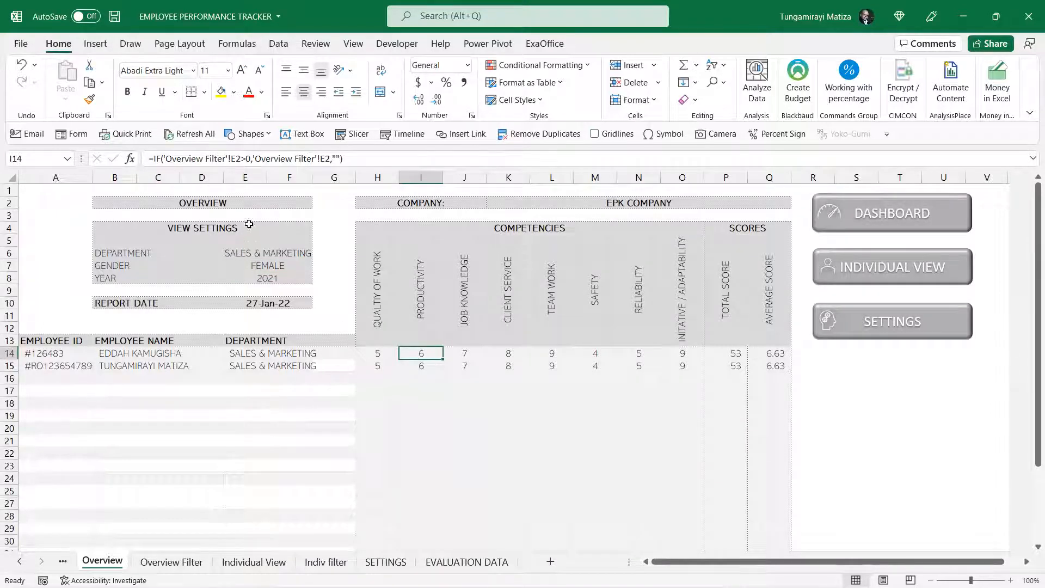
click(249, 252)
click(276, 264)
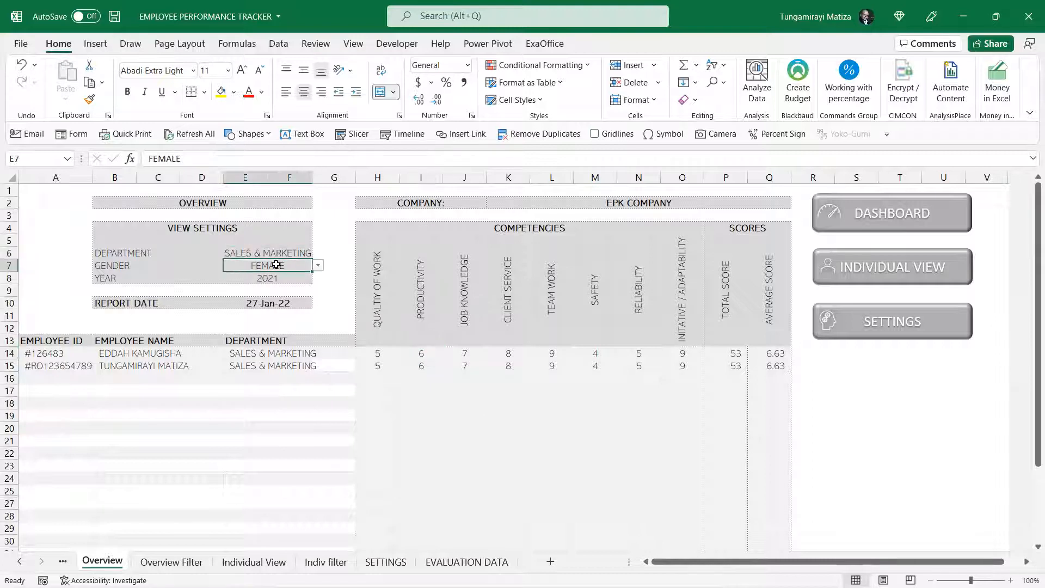
click(285, 279)
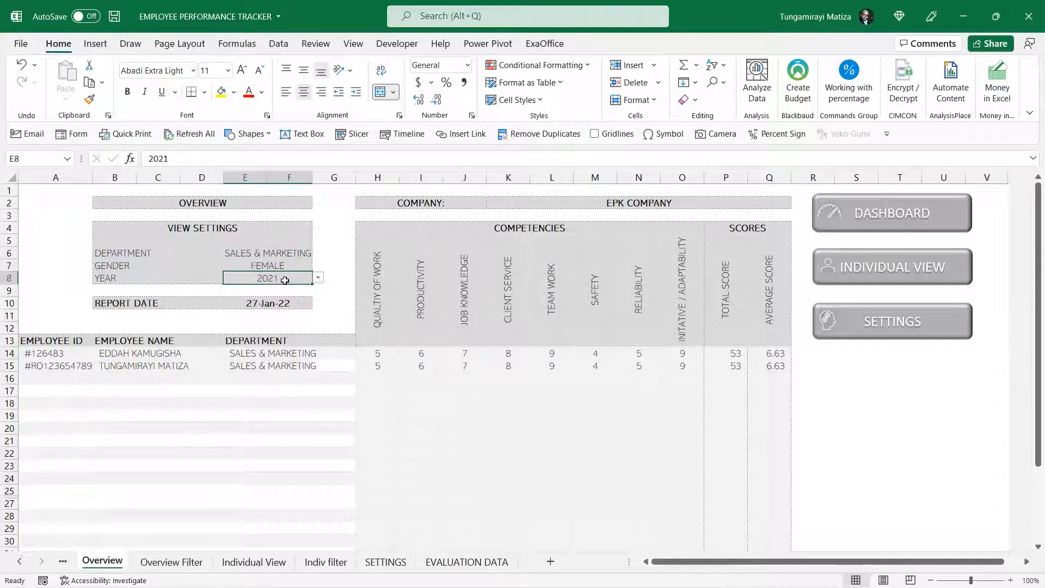
click(306, 250)
click(318, 254)
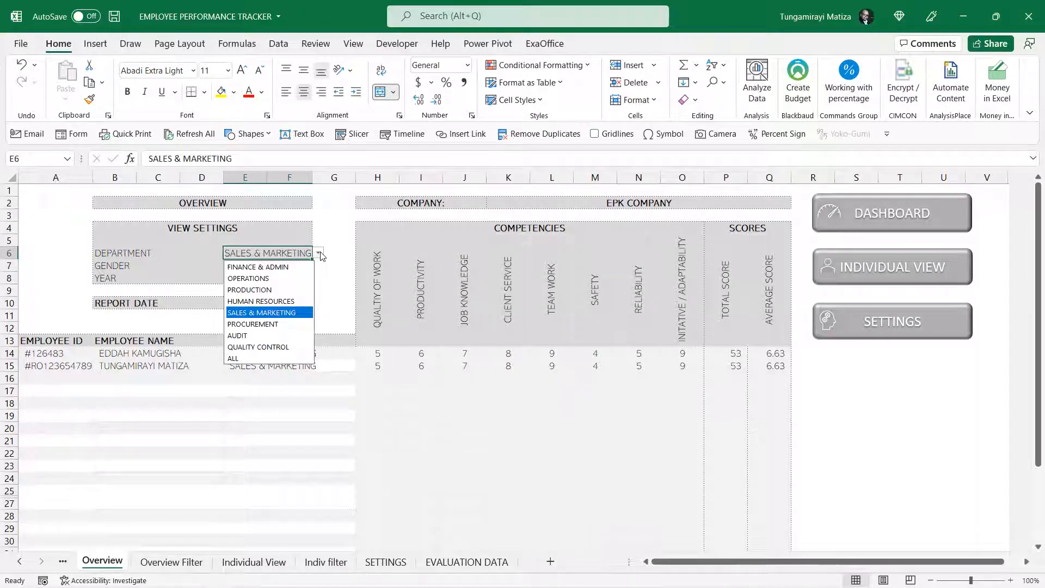
click(338, 275)
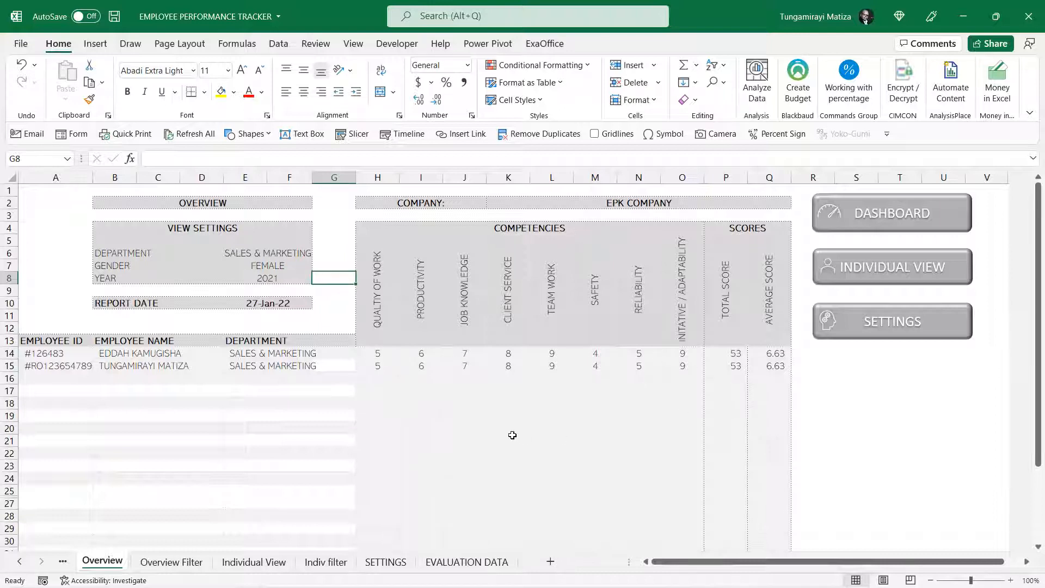
Set the Overview view settings to department FINANCE & ADMIN and gender MALE
click(288, 254)
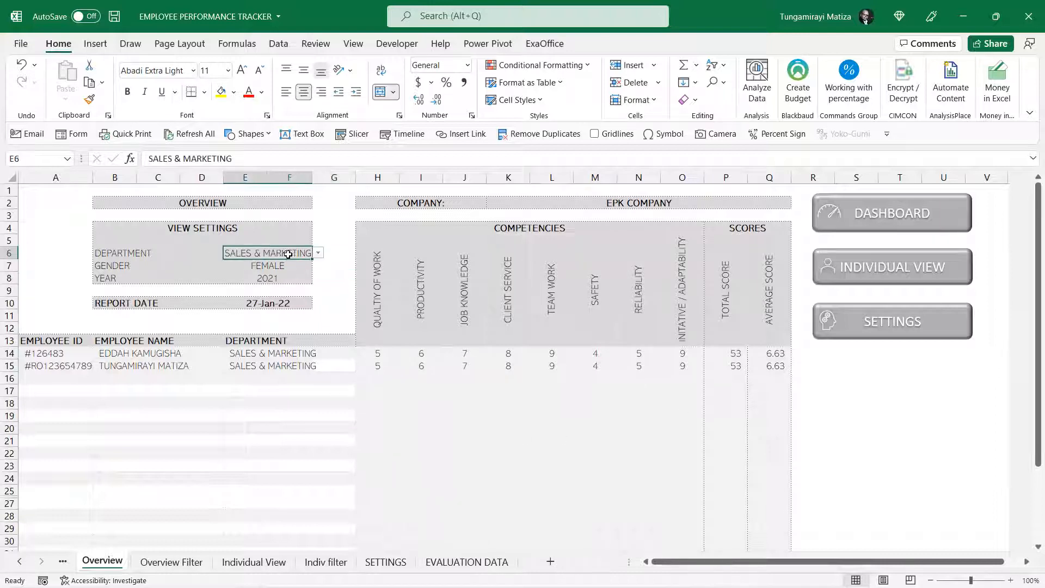
click(319, 254)
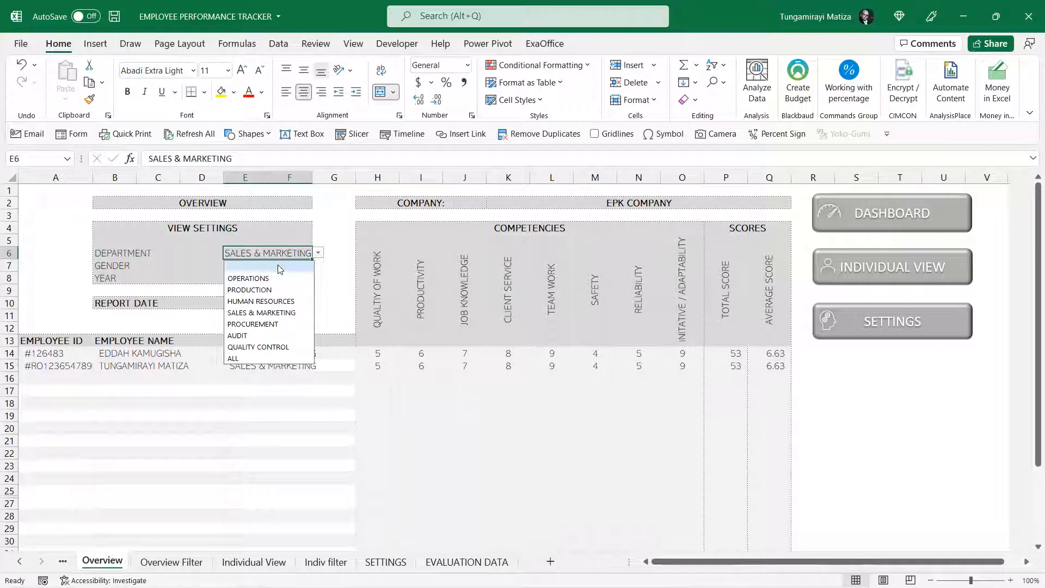
click(278, 267)
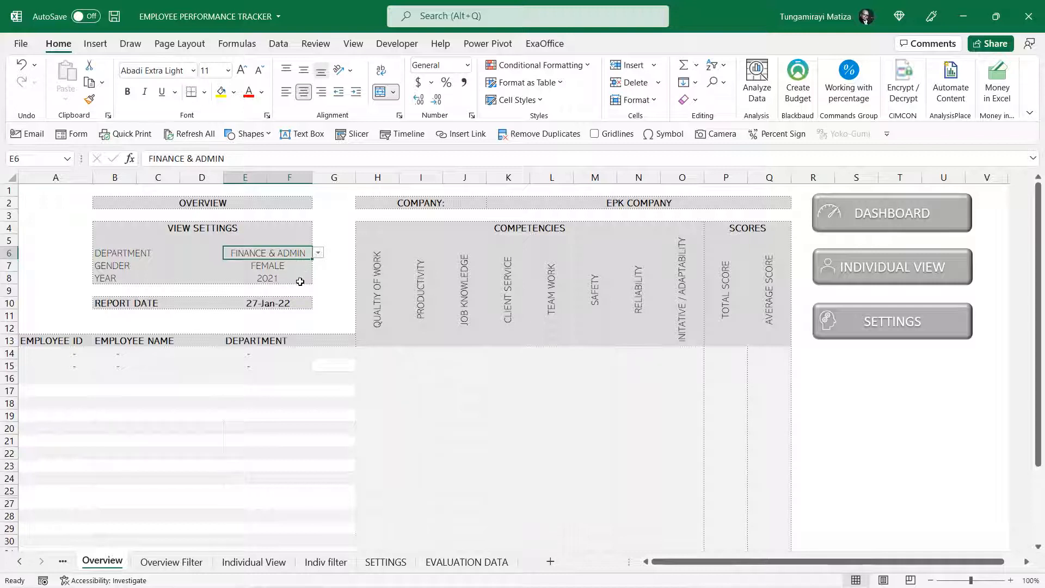
click(290, 264)
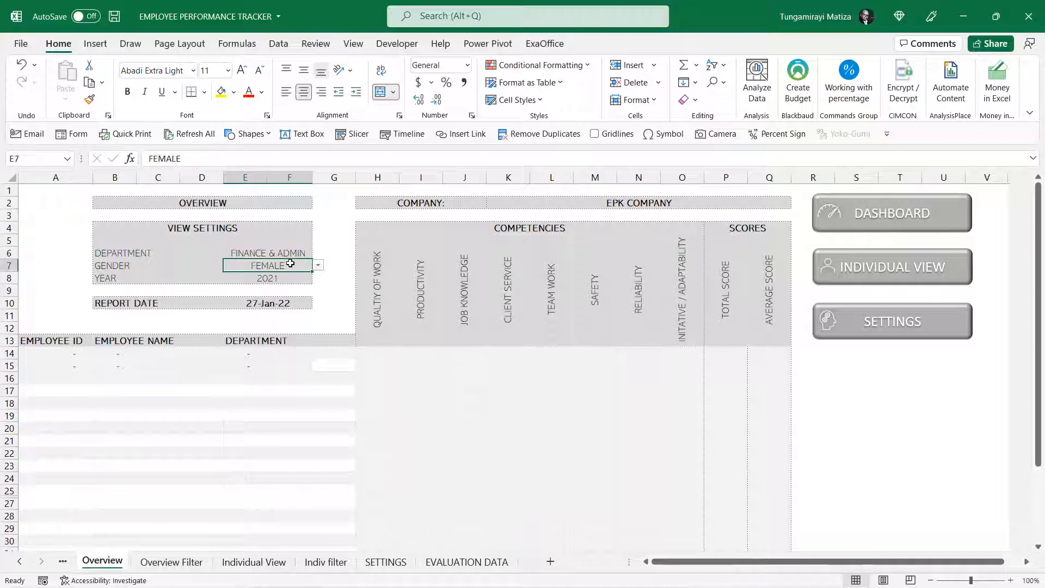
click(318, 266)
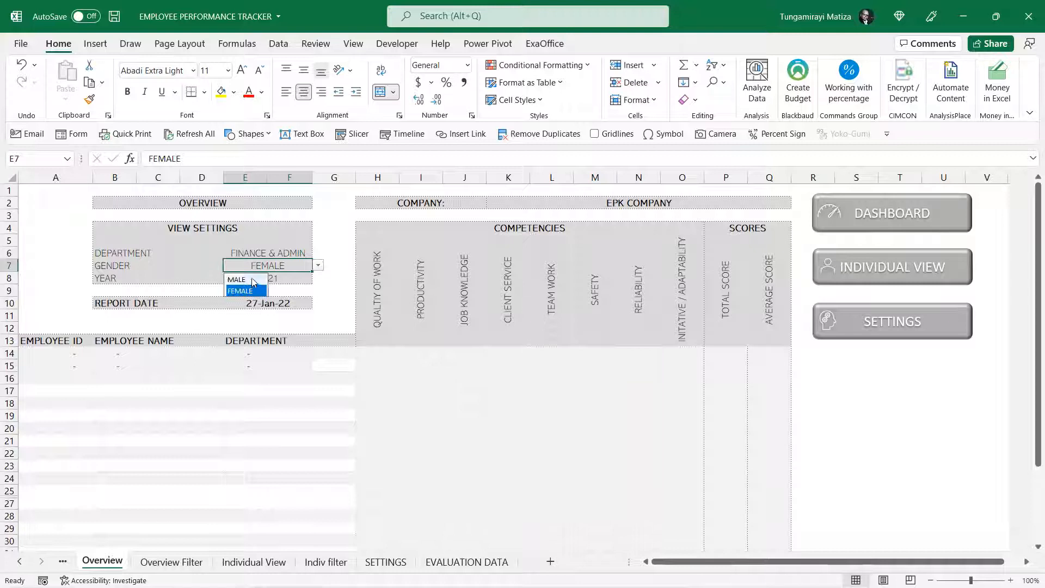
click(252, 278)
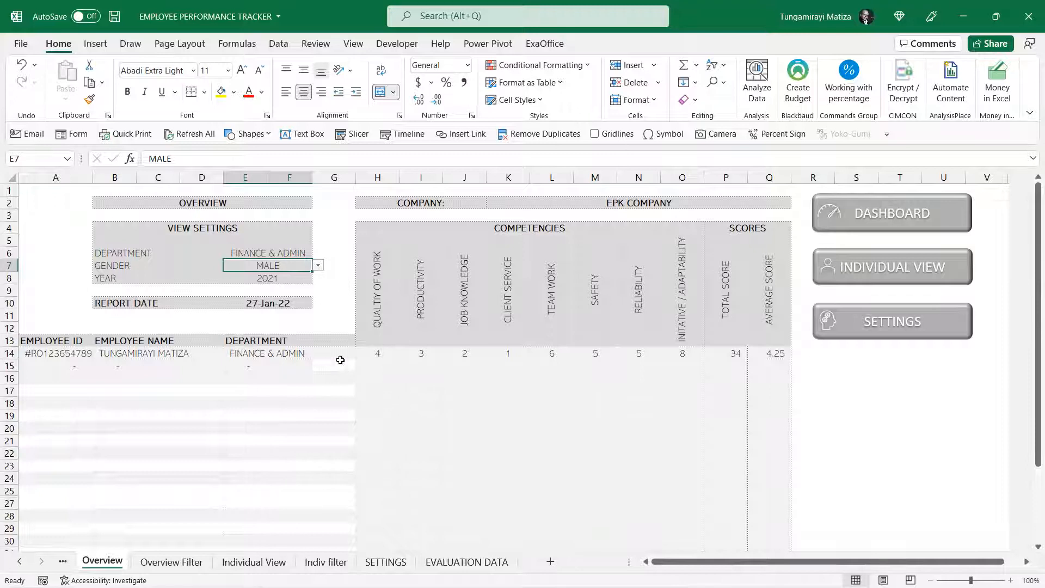
Set the Overview view settings to department SALES & MARKETING and gender FEMALE
click(299, 252)
click(318, 253)
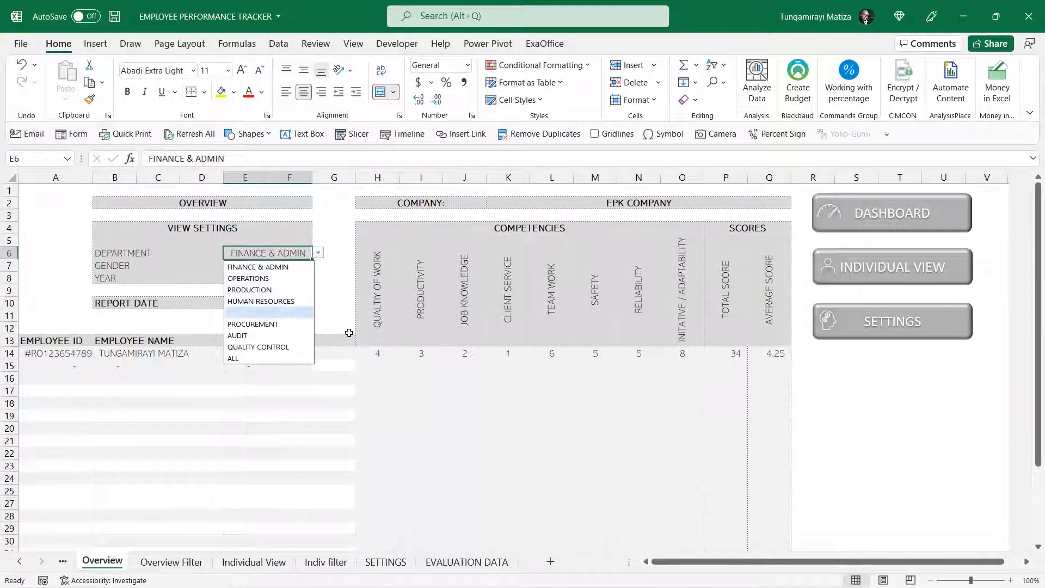
click(288, 313)
click(290, 267)
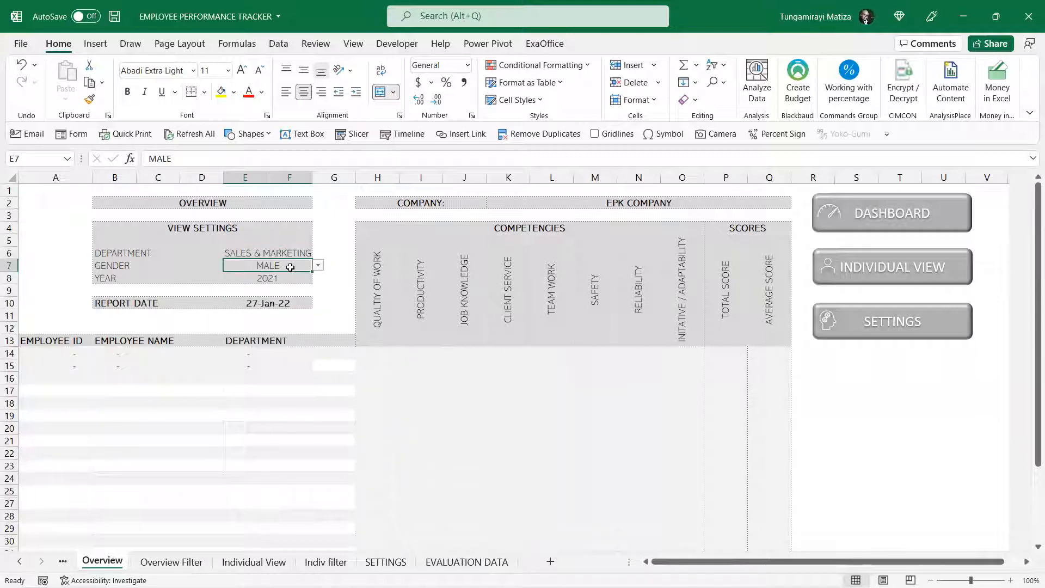
click(318, 266)
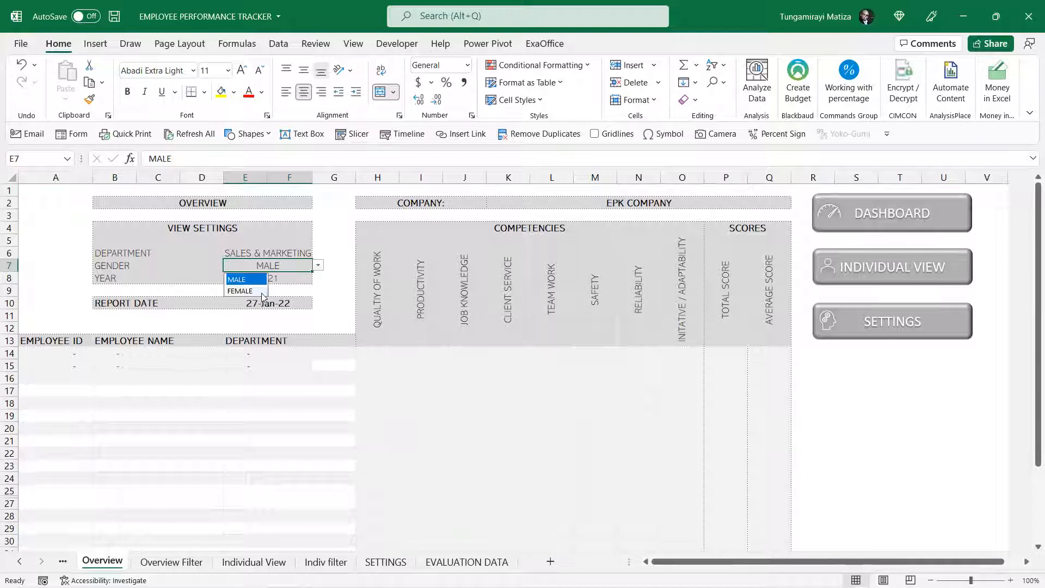
click(253, 291)
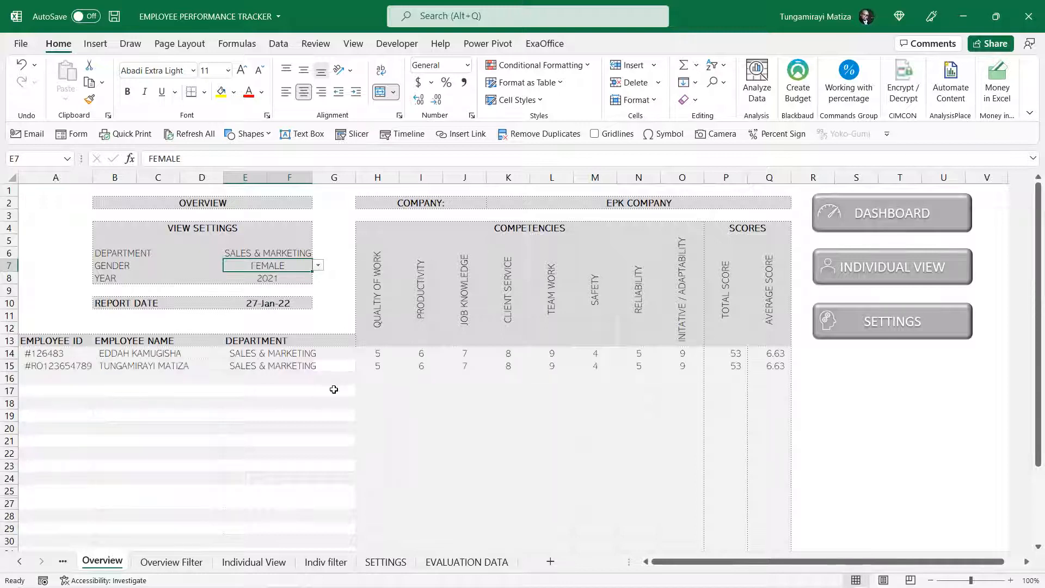
Set the year in the Overview view settings to 2022
click(304, 277)
click(318, 278)
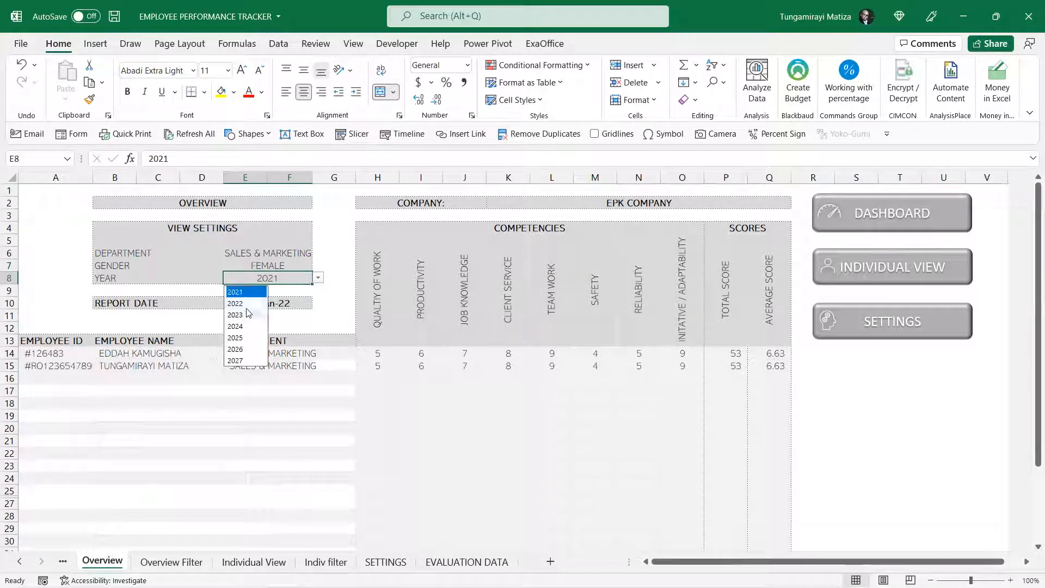
click(247, 302)
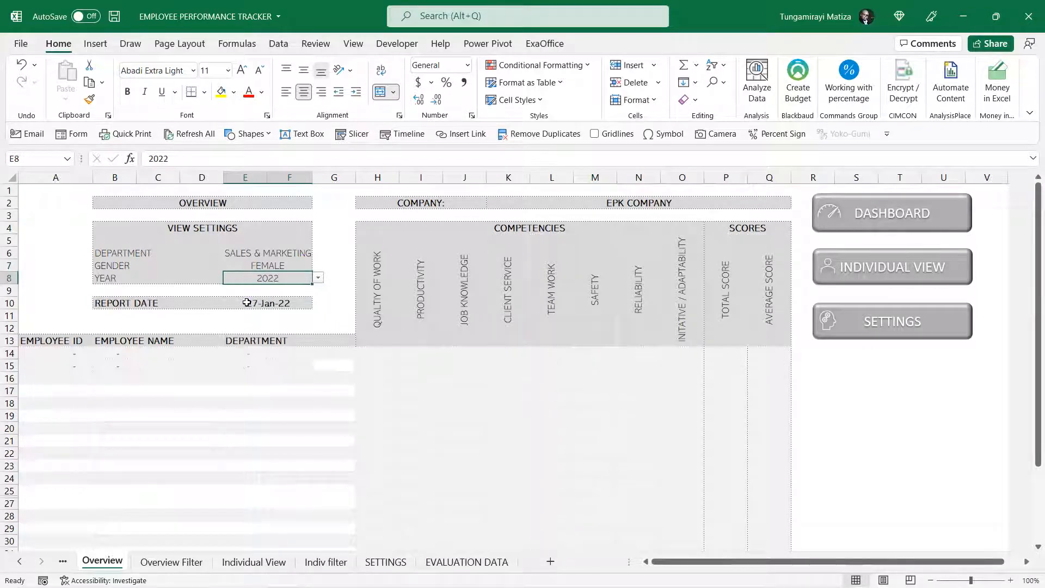